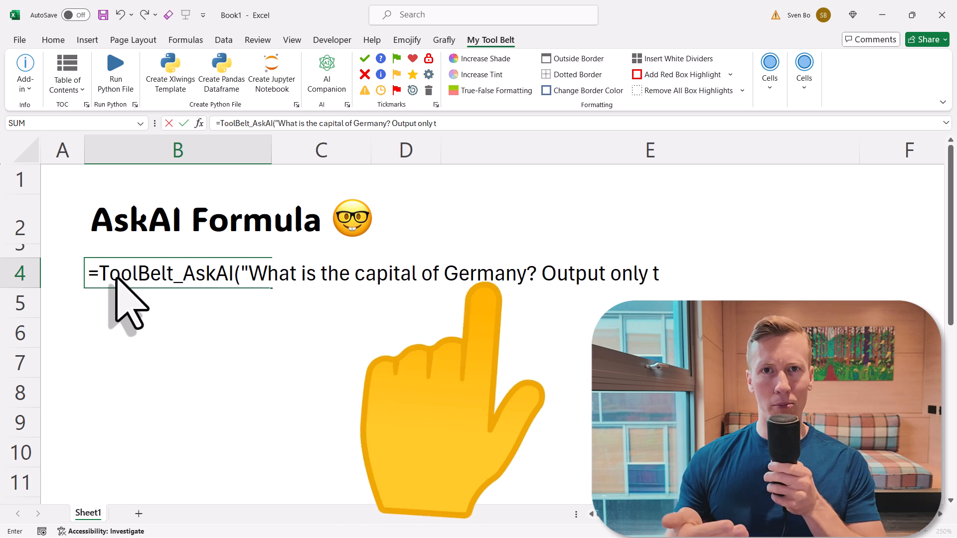
- Enter the capital-of-Germany AskAI formula and move its Berlin result into C4
{"action": "key", "text": "Return"}
{"action": "left_click", "coordinate": [117, 277]}
{"action": "left_click_drag", "start_coordinate": [118, 287], "coordinate": [304, 280]}
- Type the countries Germany, US, UK and India into B4:B7
{"action": "left_click", "coordinate": [171, 277]}
{"action": "type", "text": "Germany"}
{"action": "key", "text": "Return"}
{"action": "type", "text": "US"}
{"action": "key", "text": "Return"}
{"action": "type", "text": "UK"}
- Replace the word Germany in the C4 prompt with a reference to cell B4
{"action": "key", "text": "Return"}
{"action": "type", "text": "India"}
{"action": "left_click", "coordinate": [299, 277]}
{"action": "double_click", "coordinate": [368, 123]}
{"action": "key", "text": "BackSpace"}
{"action": "type", "text": "\" &"}
{"action": "left_click", "coordinate": [152, 264]}
{"action": "type", "text": "& \""}
{"action": "key", "text": "Return"}
- Fill the capital formula down so US, UK and India return Washington, London and New Delhi
{"action": "left_click", "coordinate": [369, 287]}
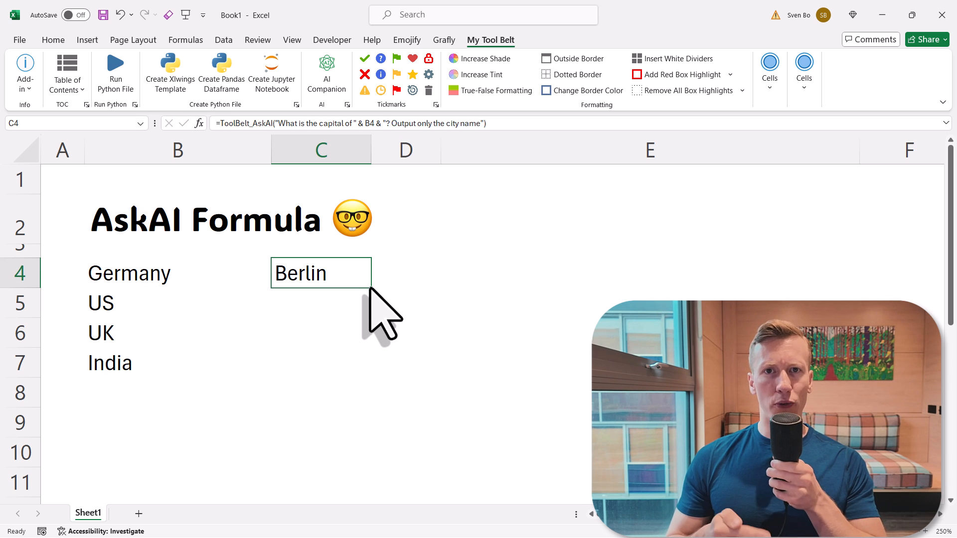
{"action": "double_click", "coordinate": [369, 287]}
{"action": "left_click", "coordinate": [399, 290]}
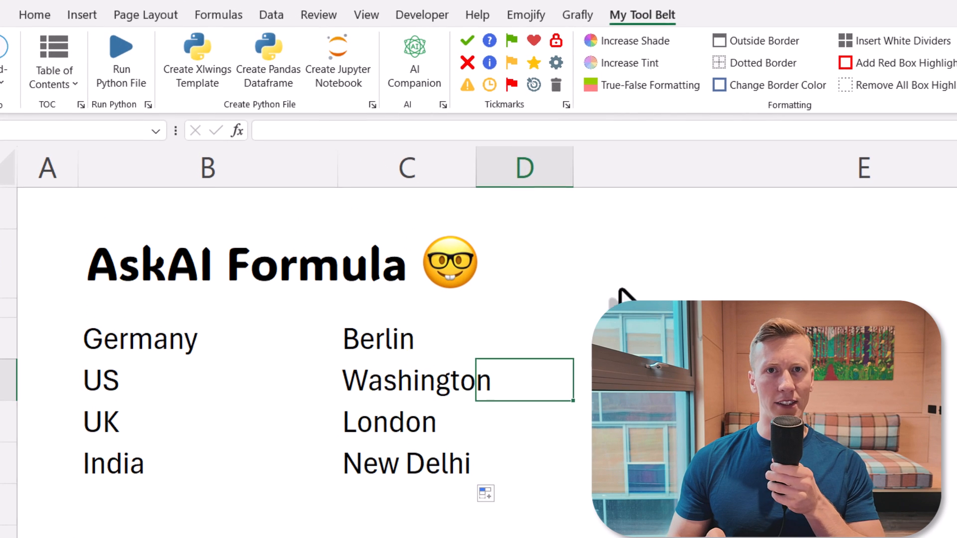
- Add the note 'You need your own OpenAI' API key in E2 with a money-bag emoji
{"action": "left_click", "coordinate": [647, 258]}
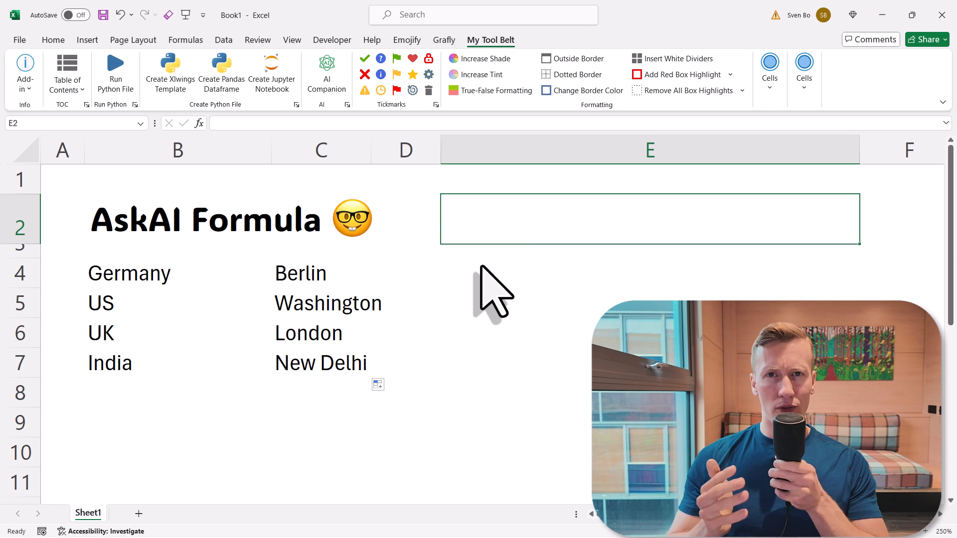
{"action": "type", "text": "You"}
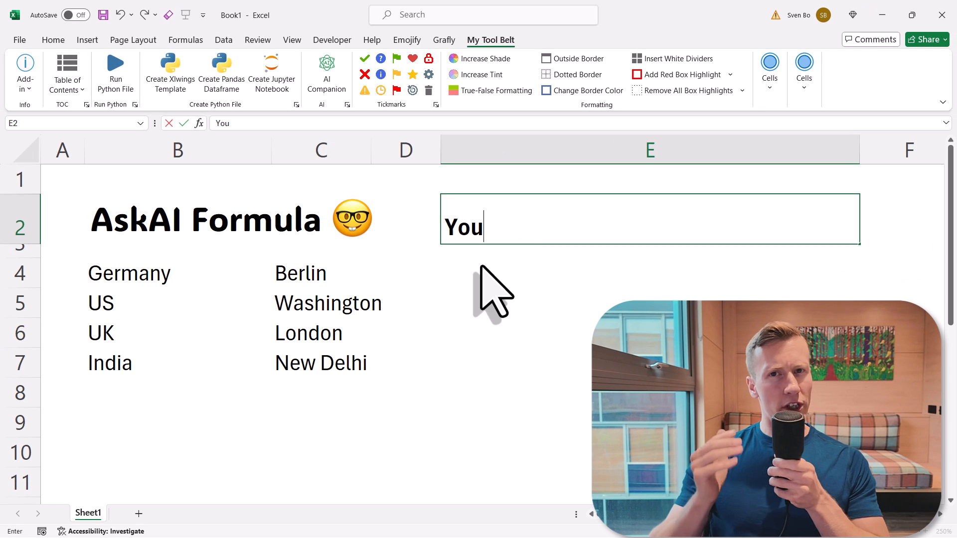
{"action": "type", "text": " need your own OpenAI API Key"}
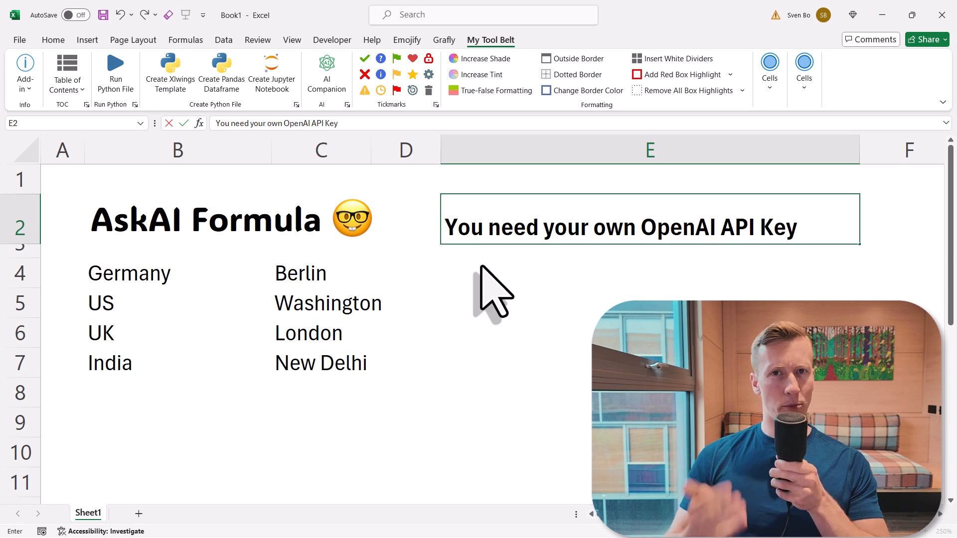
{"action": "key", "text": "Return"}
{"action": "left_click", "coordinate": [476, 237]}
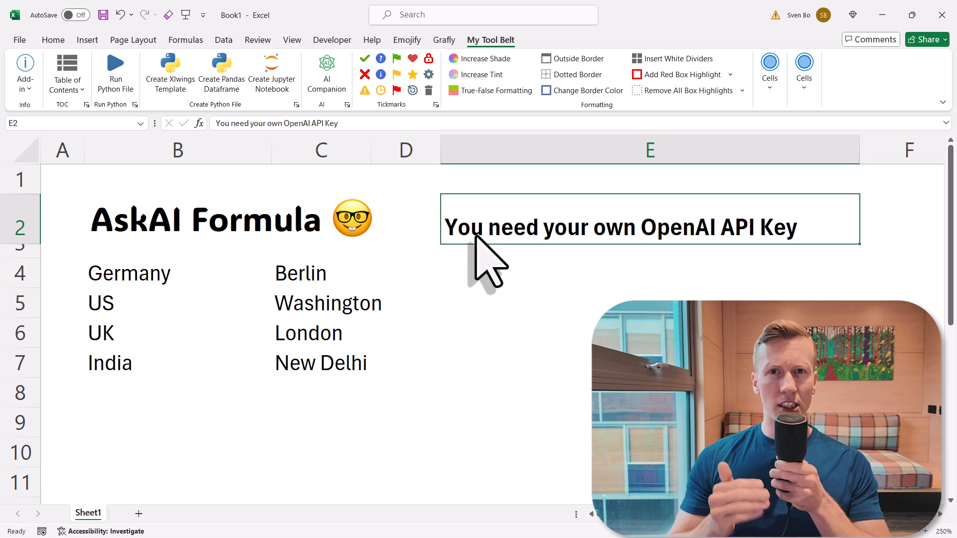
{"action": "left_click", "coordinate": [405, 41]}
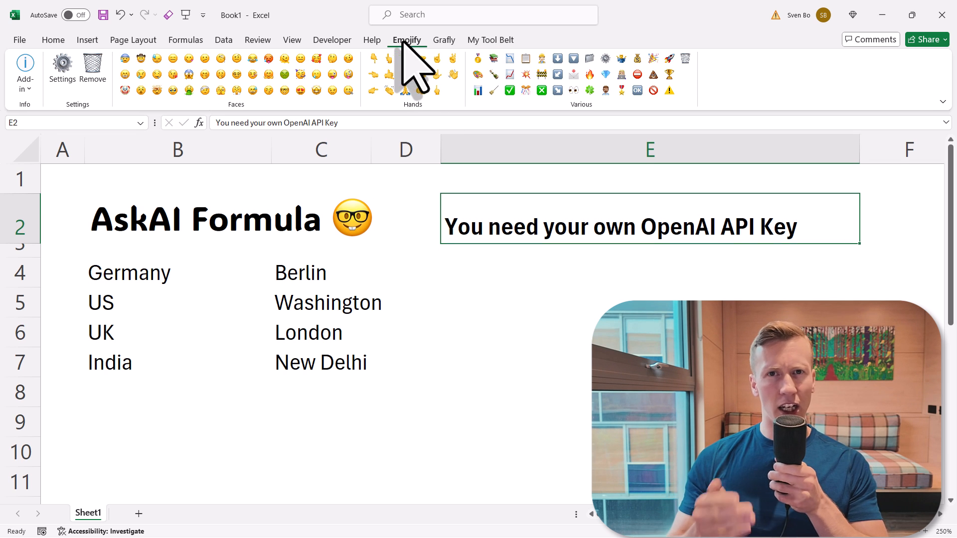
{"action": "left_click", "coordinate": [637, 61]}
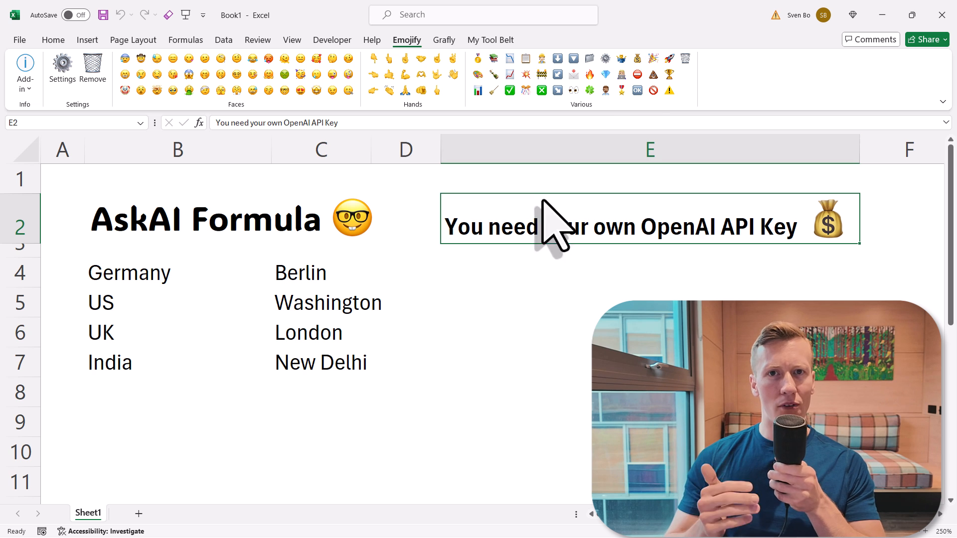
- Add the note 'It only works on Windows' in E4 with a zipper-mouth emoji
{"action": "left_click", "coordinate": [495, 281]}
{"action": "type", "text": "It only works on Windows"}
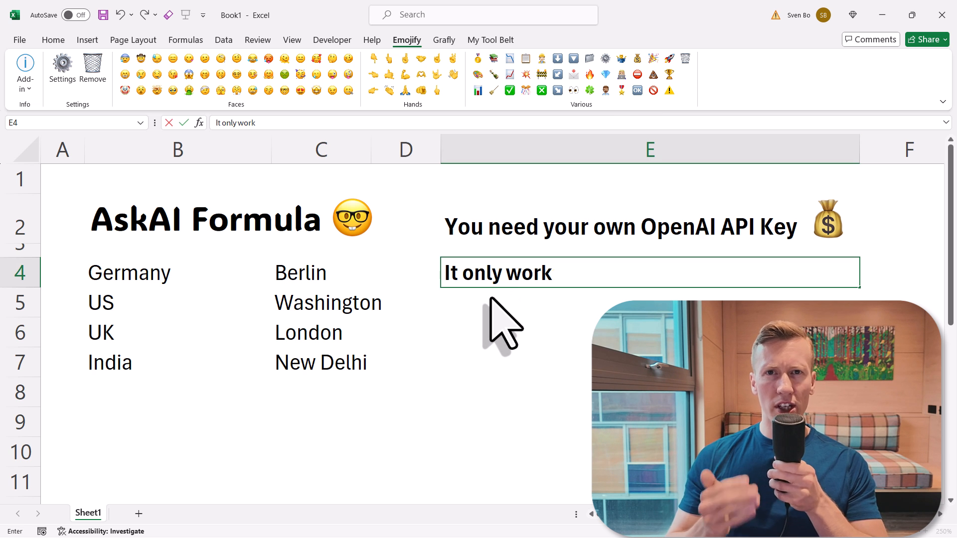
{"action": "key", "text": "Return"}
{"action": "left_click", "coordinate": [518, 279]}
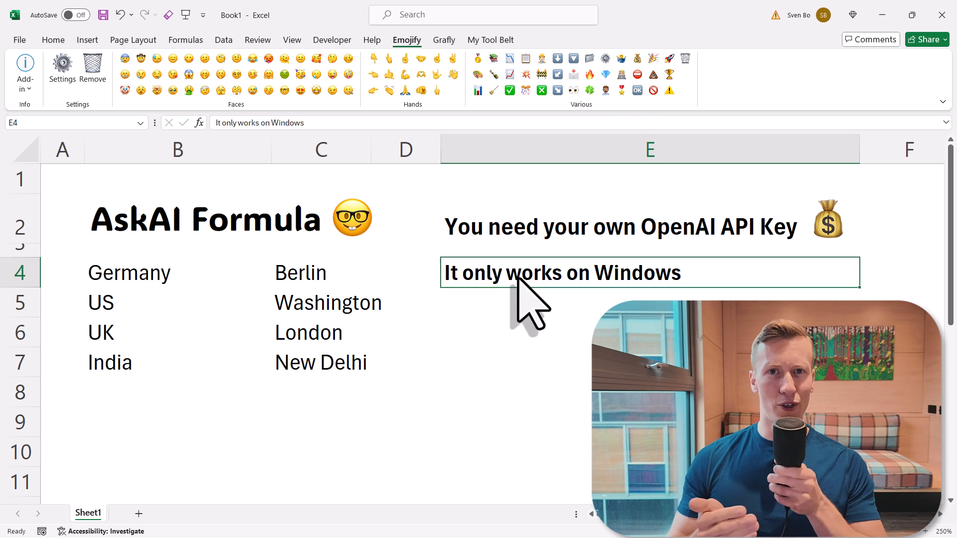
{"action": "left_click", "coordinate": [349, 89]}
{"action": "left_click", "coordinate": [457, 312]}
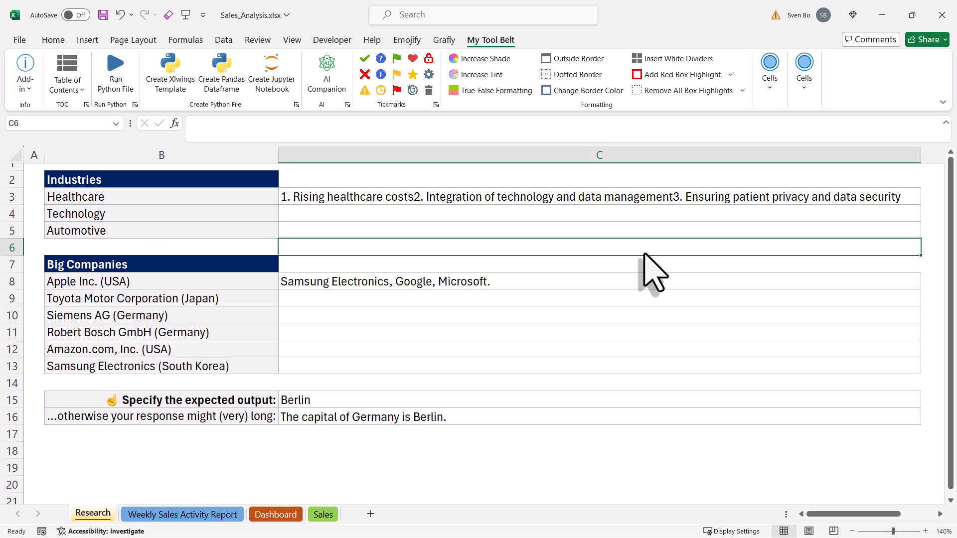
- Edit the Healthcare challenges AskAI formula in C3 and fill it down to C4:C5
{"action": "left_click", "coordinate": [588, 198]}
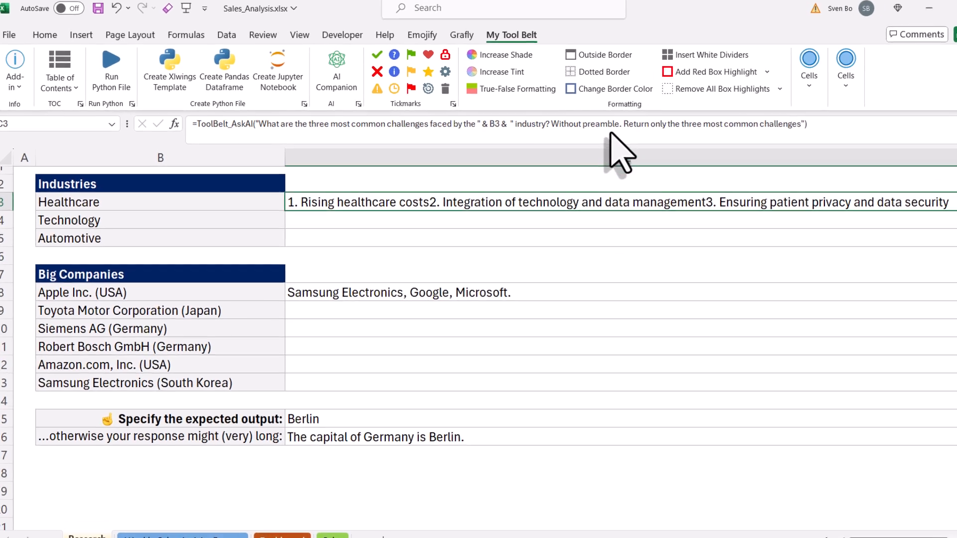
{"action": "left_click", "coordinate": [585, 123]}
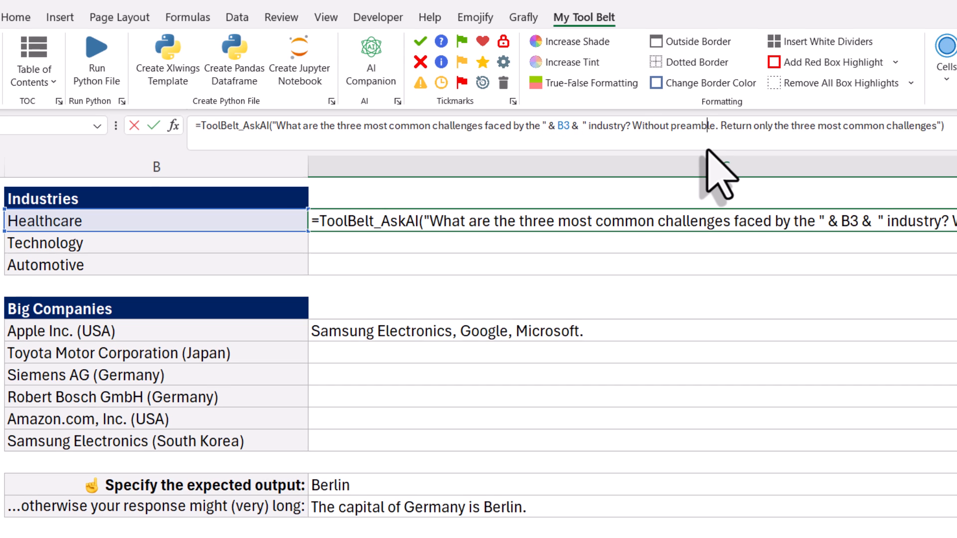
{"action": "key", "text": "ctrl+Return"}
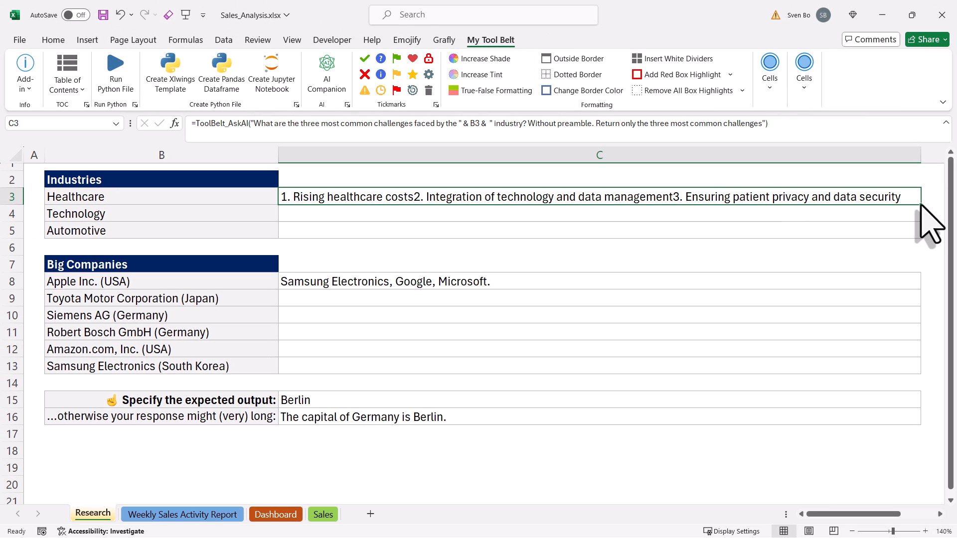
{"action": "double_click", "coordinate": [921, 205]}
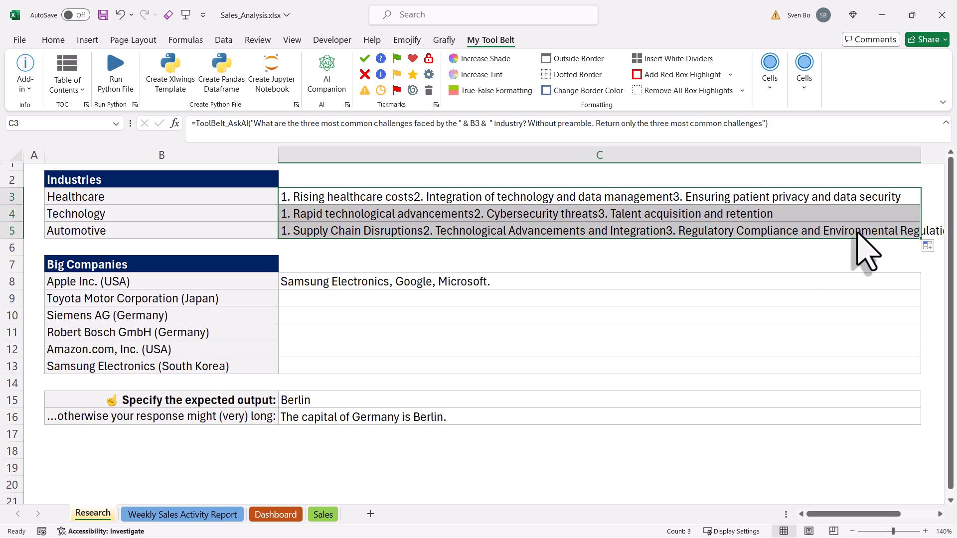
{"action": "left_click", "coordinate": [765, 263]}
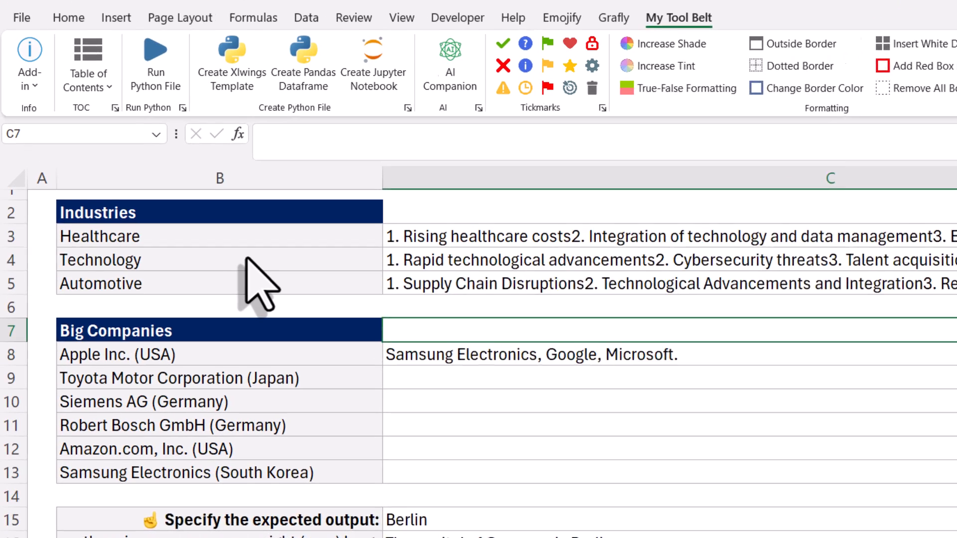
- Rename the Technology industry in B4 to Pharma
{"action": "left_click", "coordinate": [180, 213]}
{"action": "type", "text": "Pharma"}
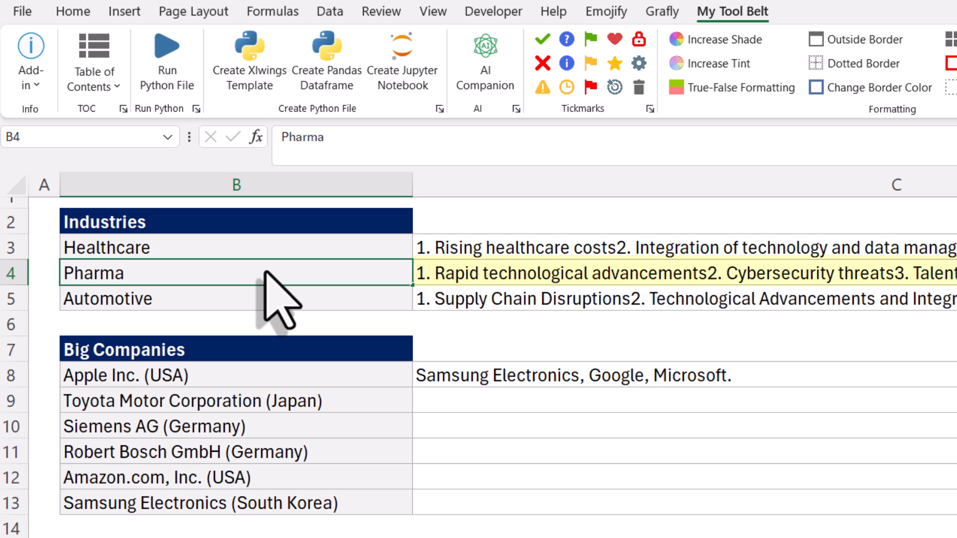
{"action": "key", "text": "Return"}
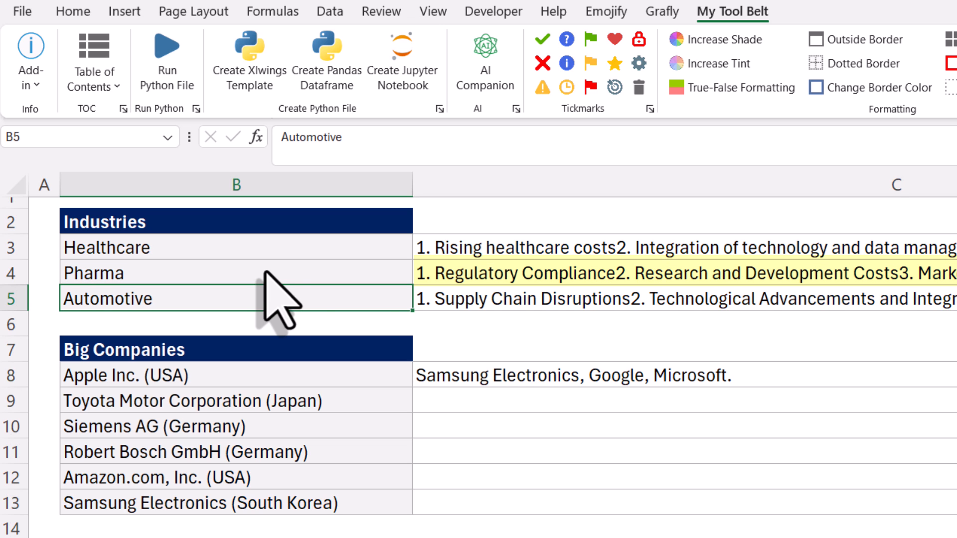
- Edit the C8 competitors prompt to return names only and fill it down to C13
{"action": "left_click", "coordinate": [790, 381]}
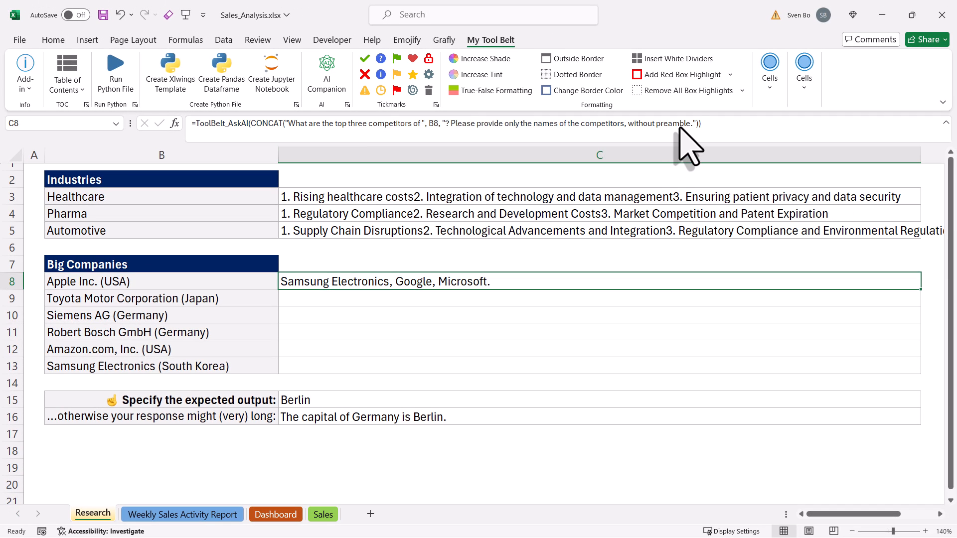
{"action": "left_click", "coordinate": [956, 150]}
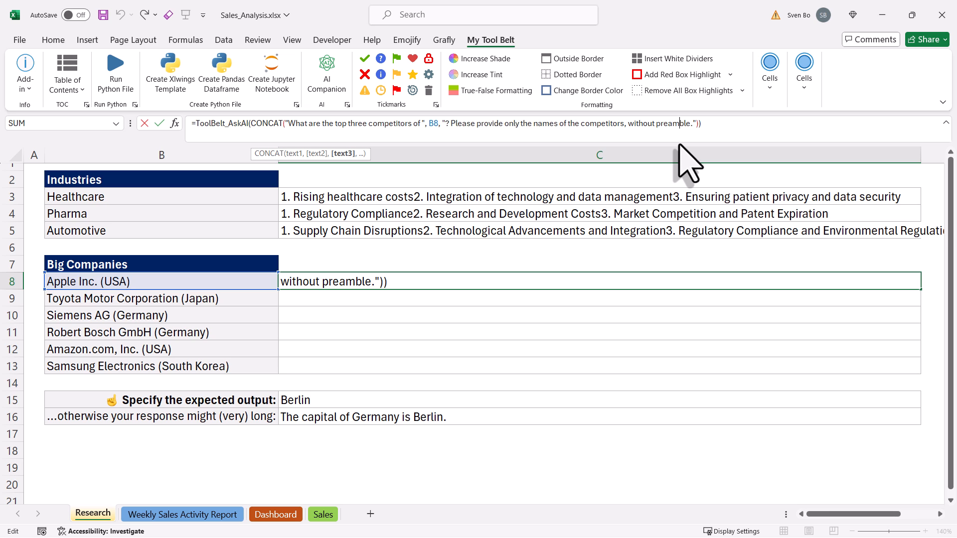
{"action": "key", "text": "ctrl+Return"}
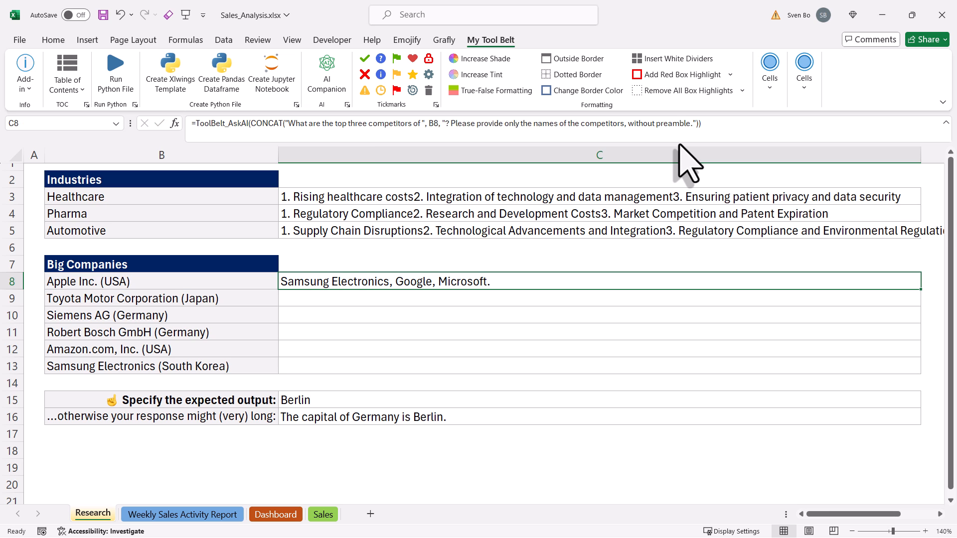
{"action": "double_click", "coordinate": [920, 289]}
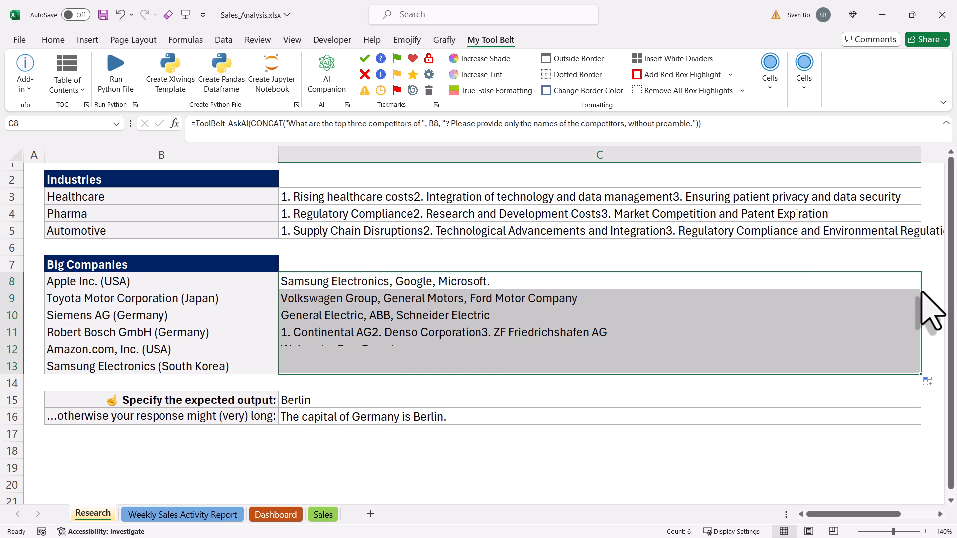
{"action": "left_click", "coordinate": [679, 383]}
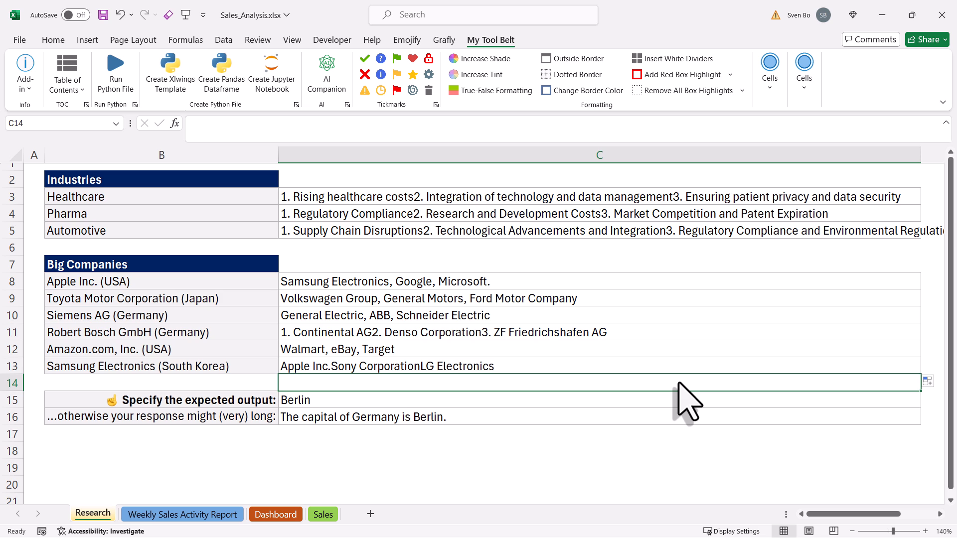
- Delete the 'Without preamble' output restriction from the Automotive challenges prompt in C5
{"action": "left_click", "coordinate": [338, 403]}
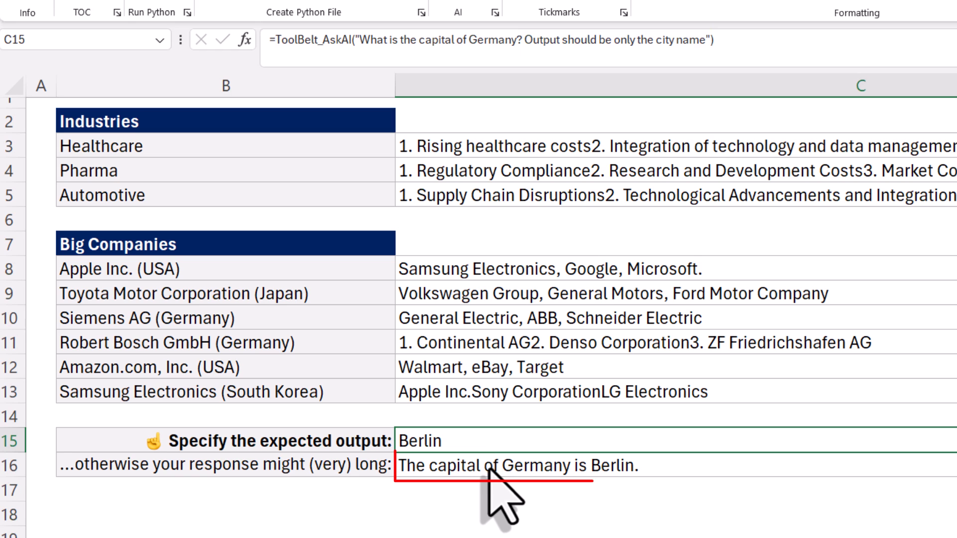
{"action": "left_click", "coordinate": [490, 471]}
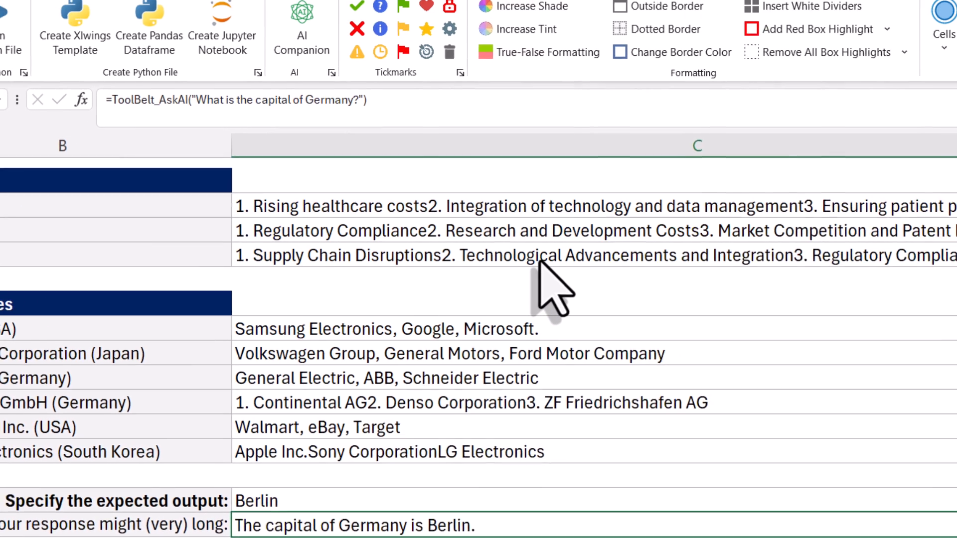
{"action": "left_click", "coordinate": [704, 200]}
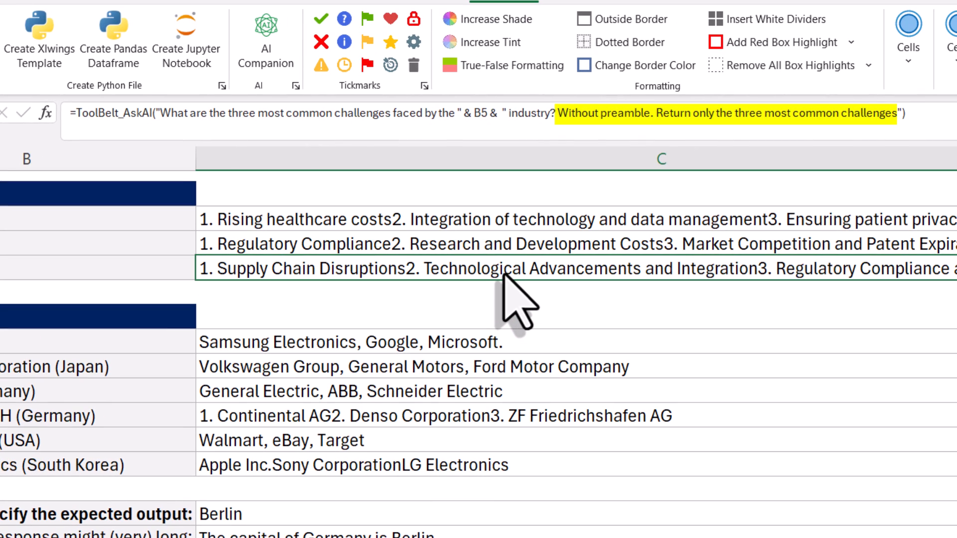
{"action": "left_click", "coordinate": [890, 113]}
{"action": "left_click_drag", "start_coordinate": [889, 113], "coordinate": [558, 116]}
{"action": "key", "text": "BackSpace"}
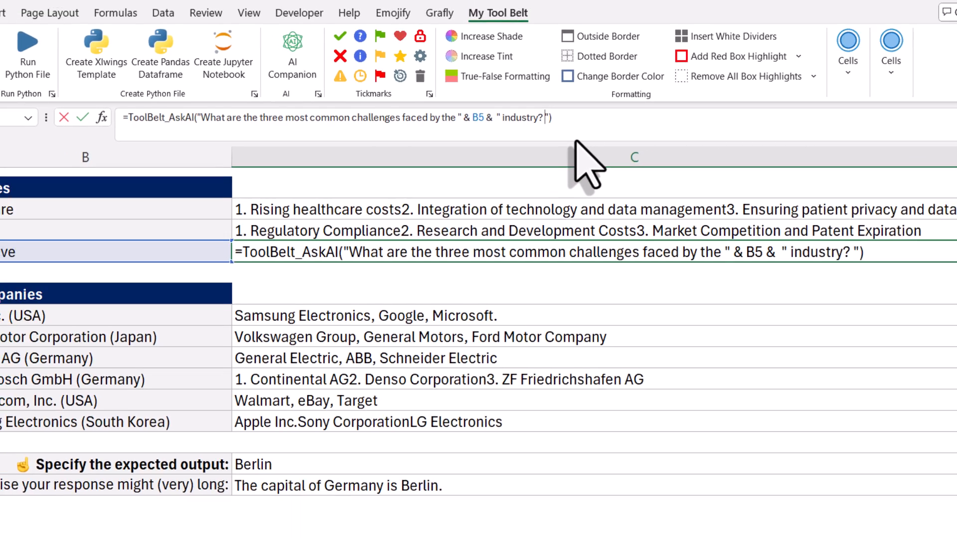
{"action": "key", "text": "Return"}
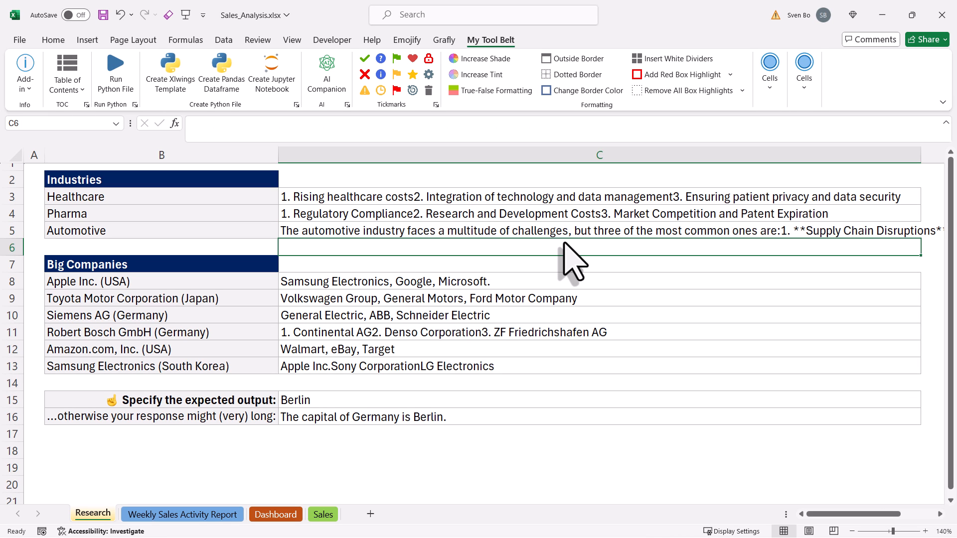
- Make row 5 much taller and apply Wrap Text and Top Align to C5
{"action": "left_click", "coordinate": [17, 231]}
{"action": "left_click_drag", "start_coordinate": [14, 239], "coordinate": [13, 421]}
{"action": "left_click", "coordinate": [342, 365]}
{"action": "left_click", "coordinate": [56, 42]}
{"action": "left_click", "coordinate": [227, 62]}
{"action": "left_click", "coordinate": [333, 63]}
- Set C5's font size to 8 and select the answer cells C3:C20
{"action": "left_click", "coordinate": [202, 64]}
{"action": "left_click", "coordinate": [202, 63]}
{"action": "left_click", "coordinate": [202, 64]}
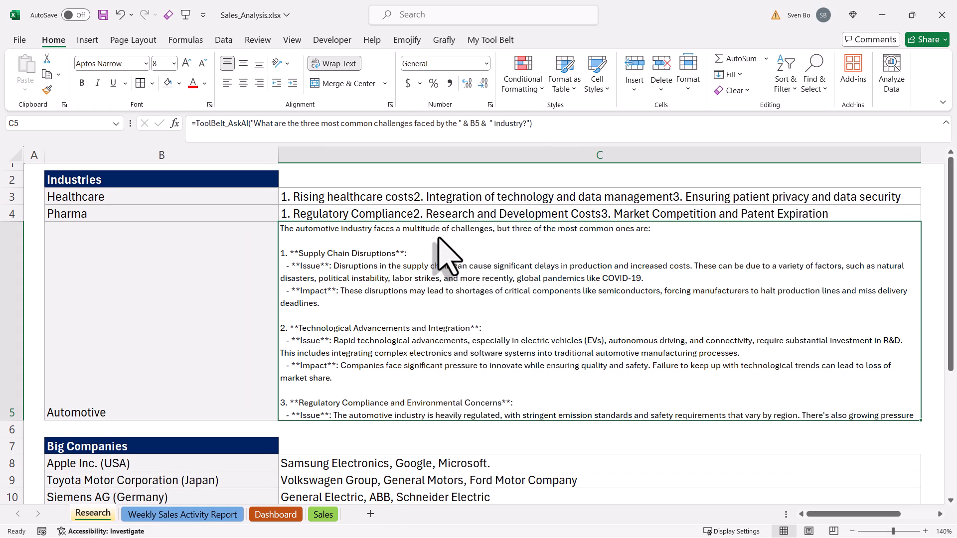
{"action": "left_click_drag", "start_coordinate": [465, 198], "coordinate": [499, 348]}
- Copy the column C answers and paste them as values into D3
{"action": "key", "text": "ctrl+c"}
{"action": "scroll", "coordinate": [919, 395], "scroll_direction": "up", "scroll_amount": 2}
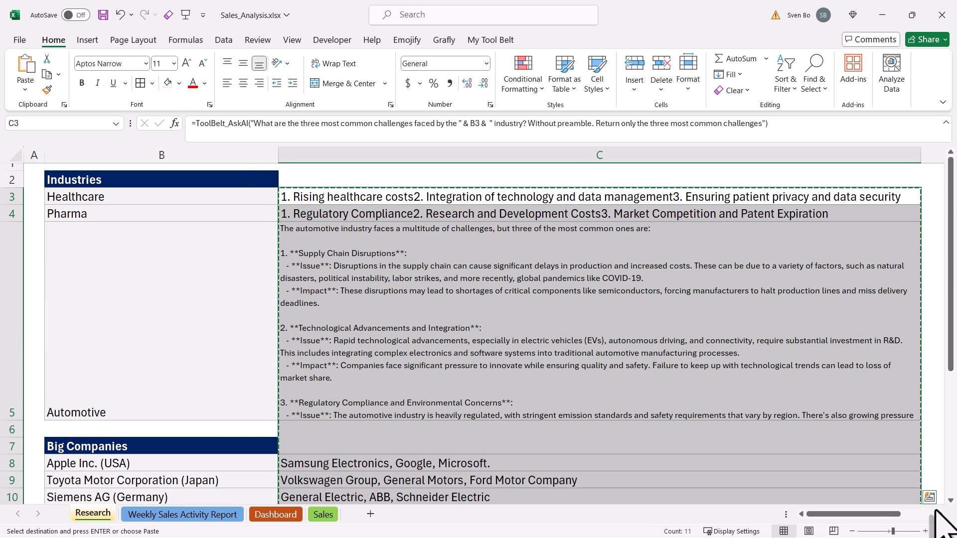
{"action": "scroll", "coordinate": [937, 510], "scroll_direction": "right", "scroll_amount": 2}
{"action": "left_click", "coordinate": [690, 199]}
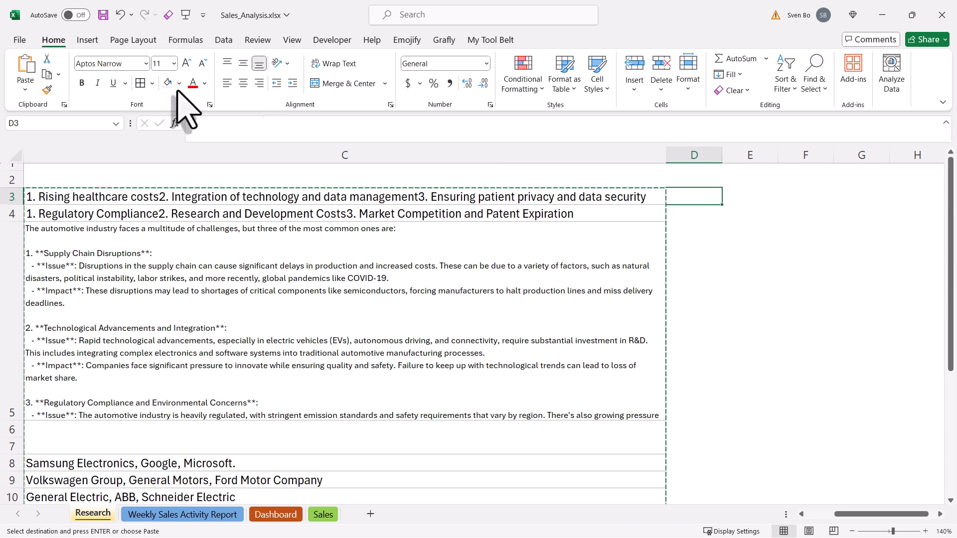
{"action": "left_click", "coordinate": [25, 89]}
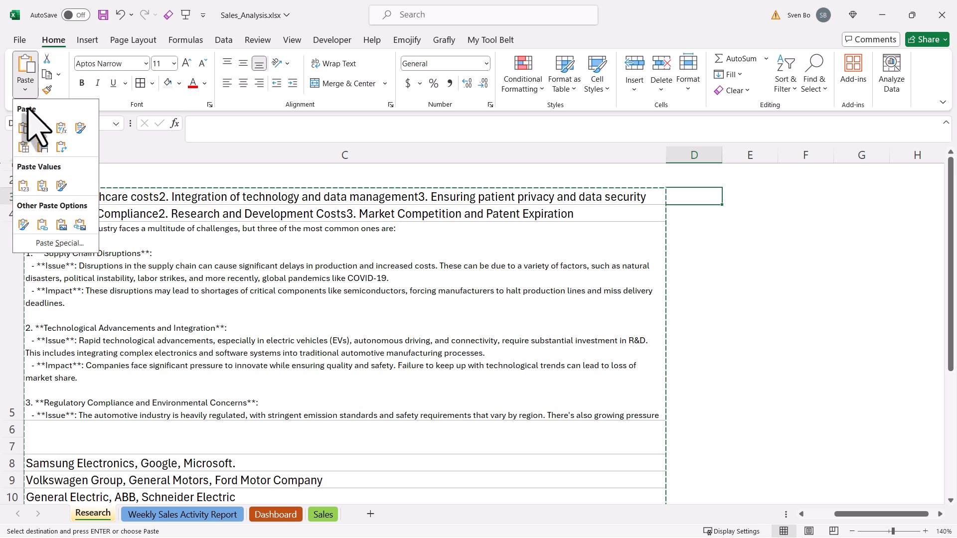
{"action": "left_click", "coordinate": [22, 185]}
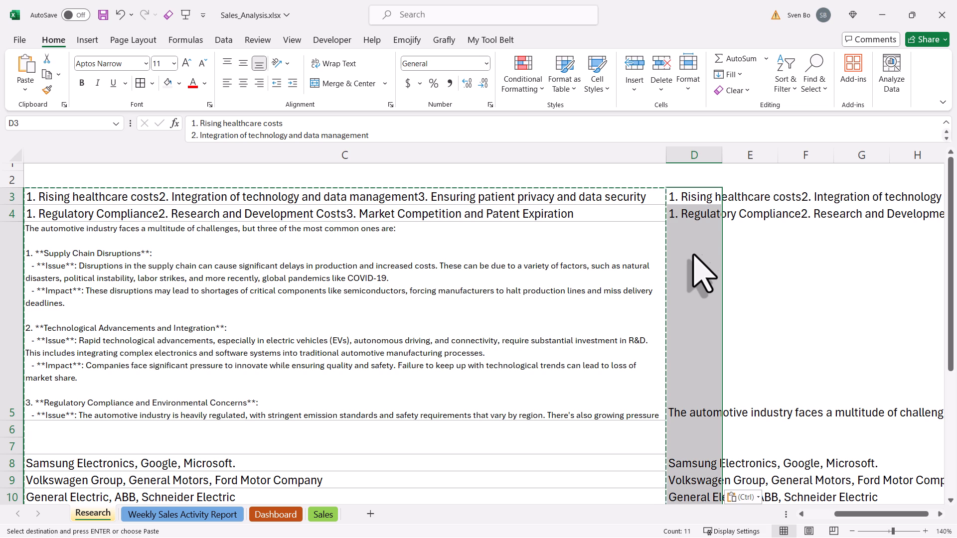
{"action": "left_click", "coordinate": [736, 243]}
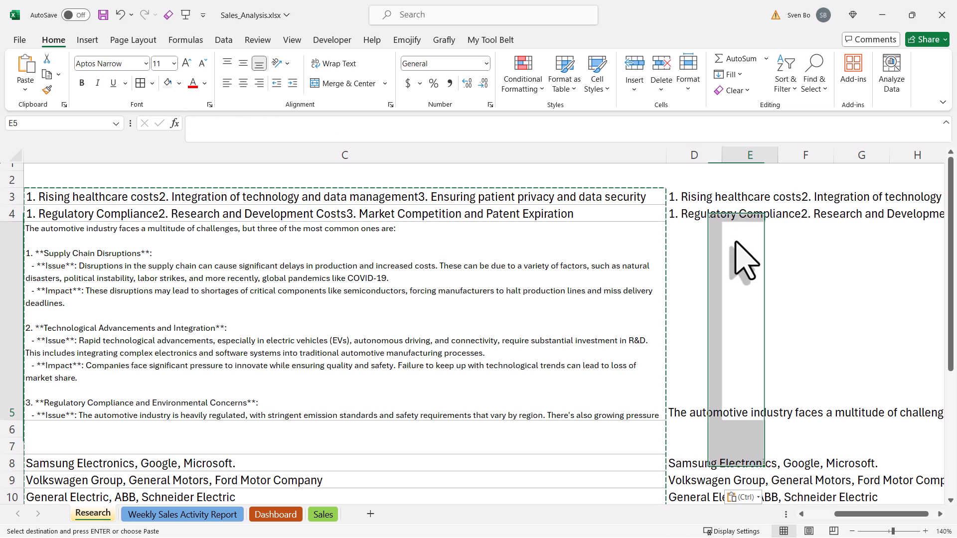
- Clear the AskAI formulas from C3:C16, undoing the column width change
{"action": "left_click", "coordinate": [597, 196]}
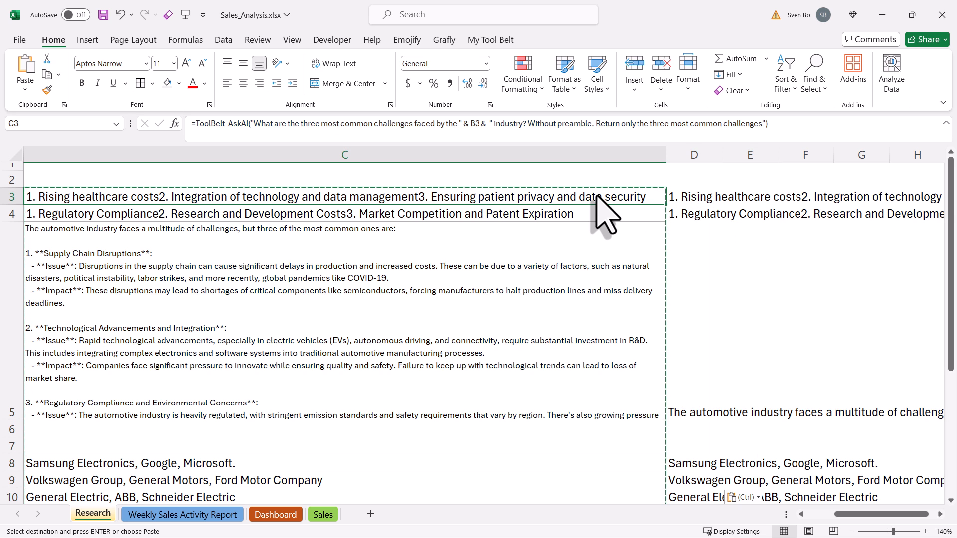
{"action": "left_click_drag", "start_coordinate": [597, 196], "coordinate": [608, 349]}
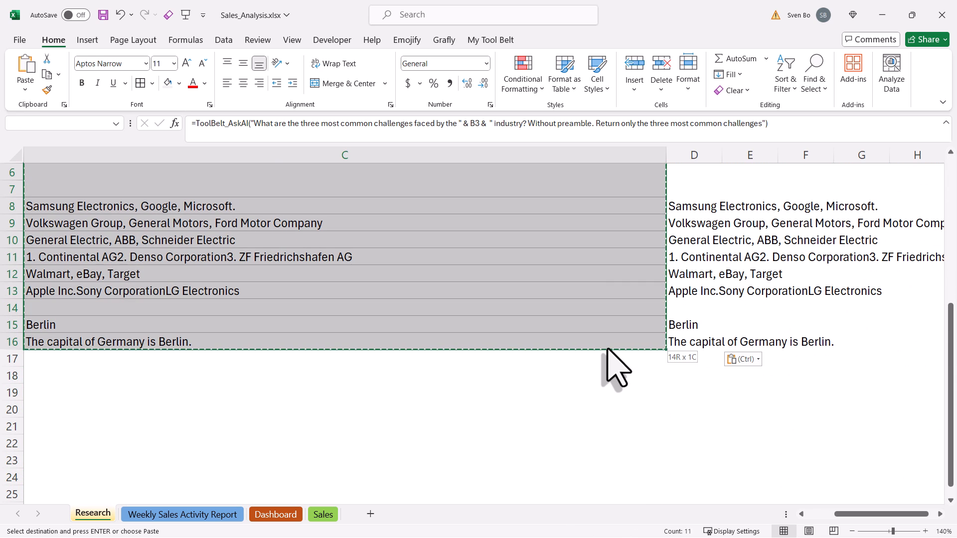
{"action": "key", "text": "Delete"}
{"action": "scroll", "coordinate": [609, 348], "scroll_direction": "up", "scroll_amount": 2}
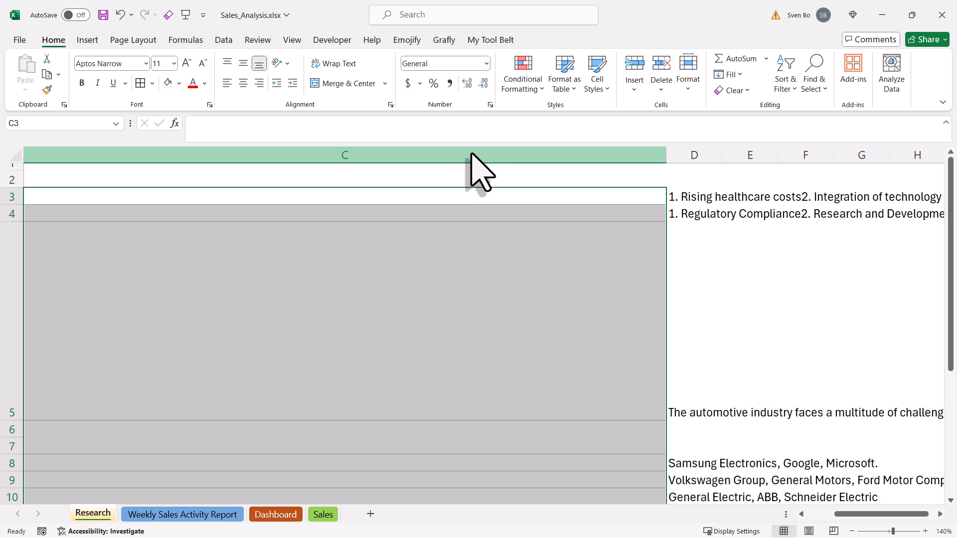
{"action": "key", "text": "ctrl+z"}
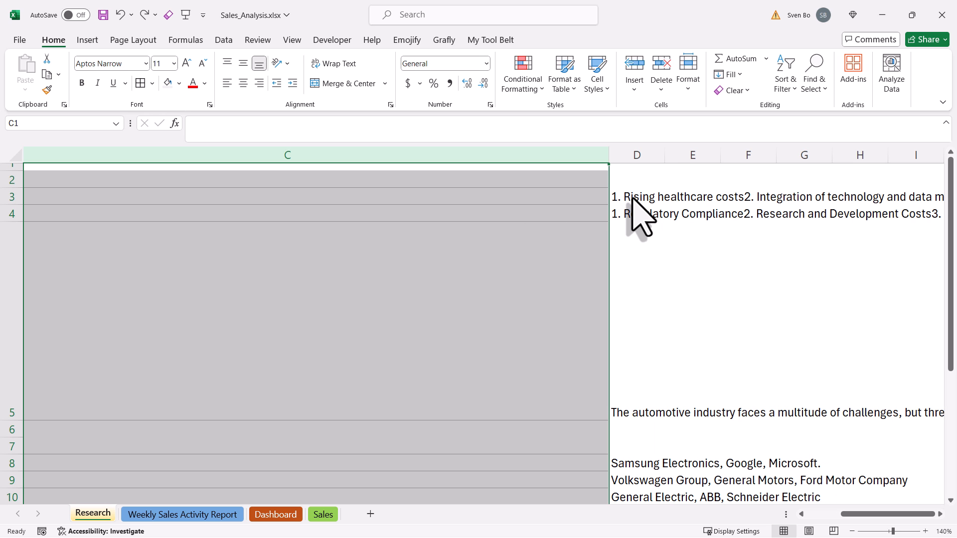
{"action": "left_click", "coordinate": [632, 197]}
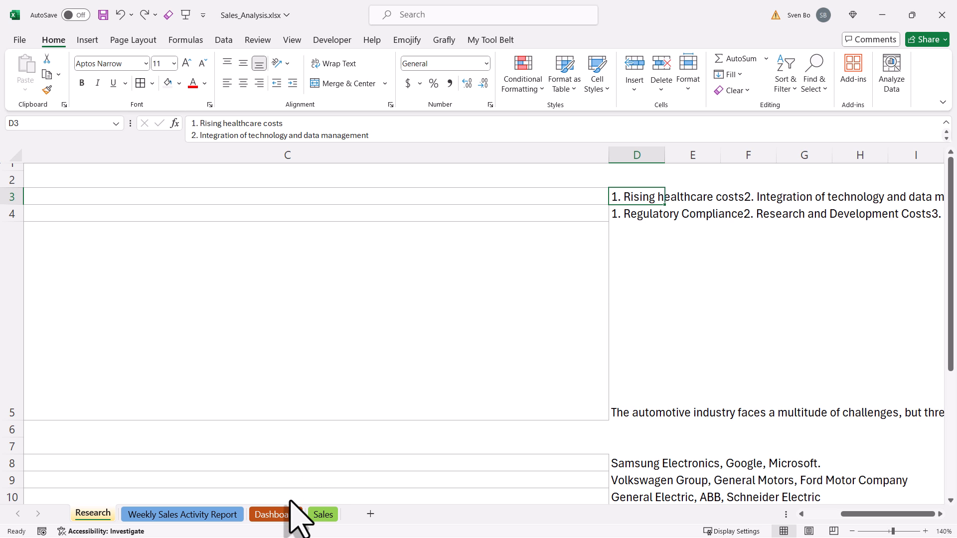
- Open the Weekly Sales Activity Report sheet and look over its Comments box prompt
{"action": "left_click", "coordinate": [217, 515]}
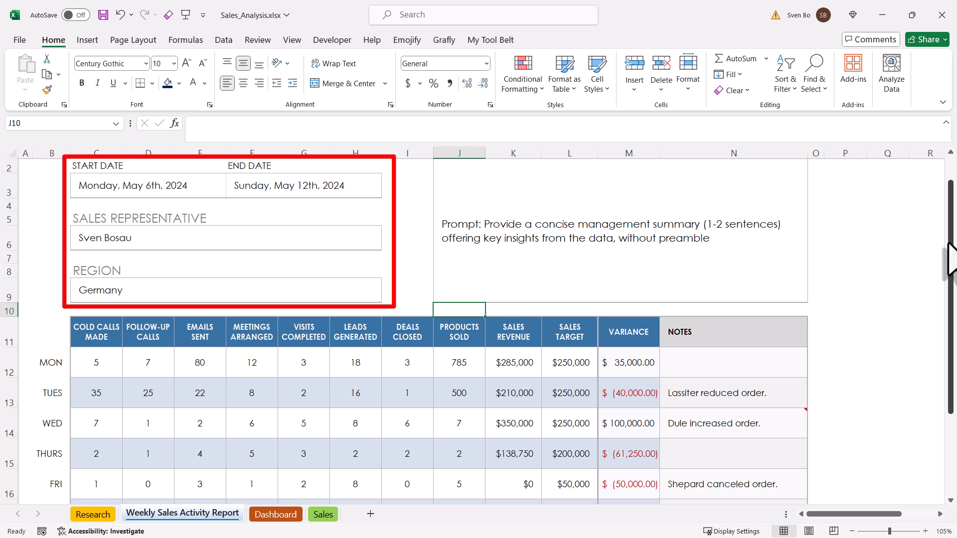
{"action": "left_click_drag", "start_coordinate": [950, 259], "coordinate": [951, 329]}
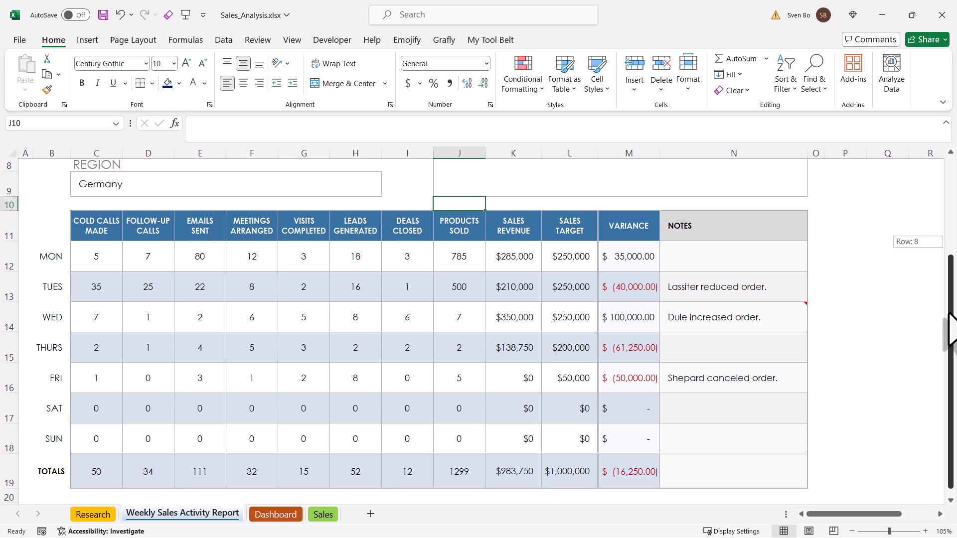
{"action": "left_click_drag", "start_coordinate": [951, 329], "coordinate": [951, 234]}
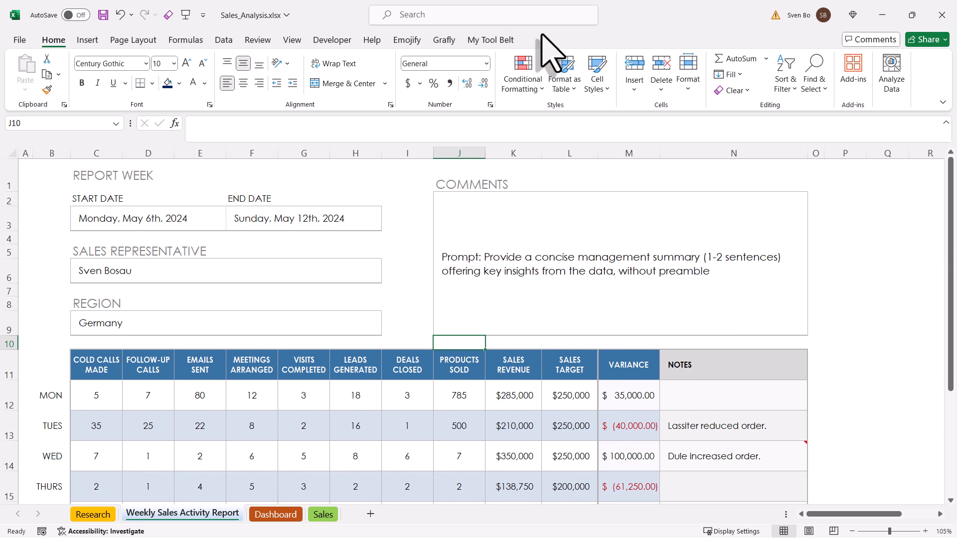
{"action": "left_click", "coordinate": [486, 40]}
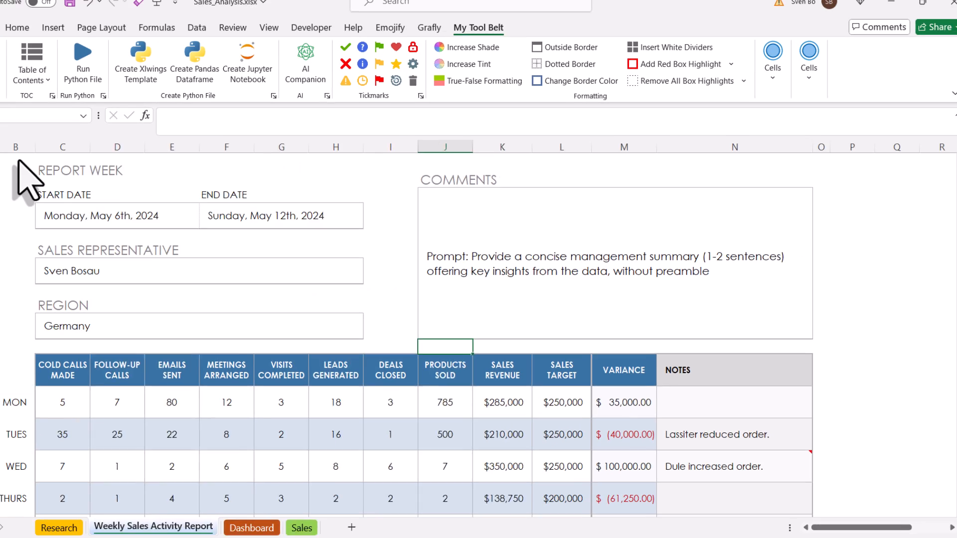
- Run AI Companion on B1:N12 to generate a management summary on a new AI_Output sheet
{"action": "left_click_drag", "start_coordinate": [50, 175], "coordinate": [716, 486]}
{"action": "left_click", "coordinate": [326, 65]}
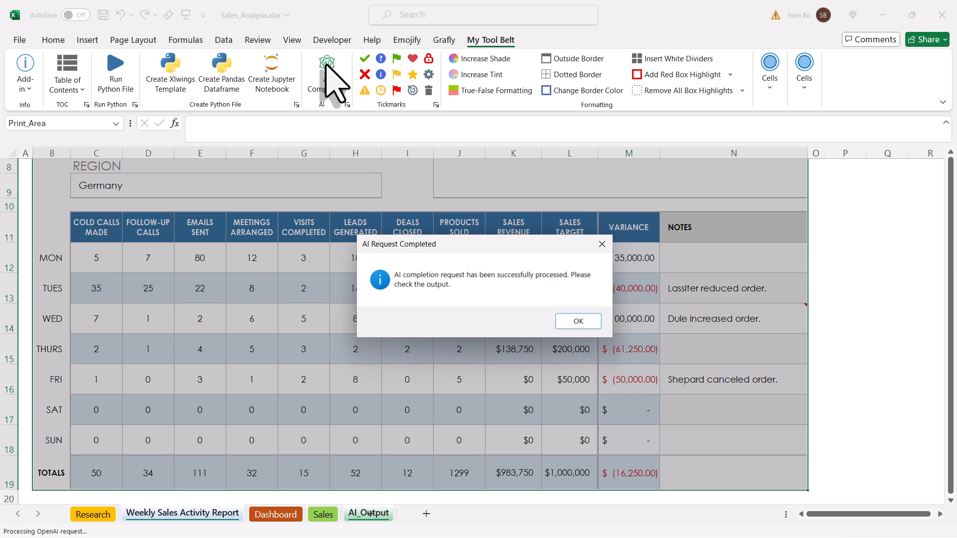
{"action": "left_click", "coordinate": [573, 322]}
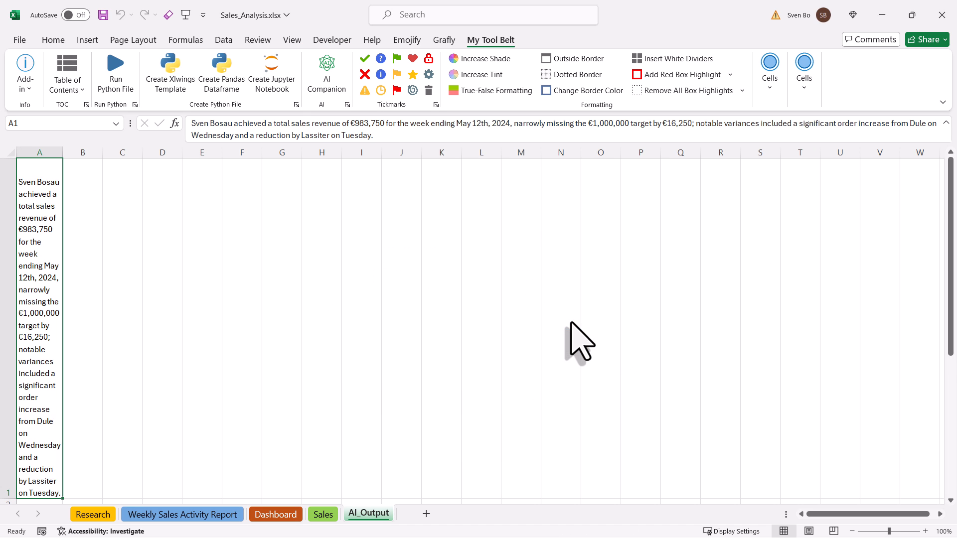
- Widen column A, top-align the summary in A1, and copy its text
{"action": "left_click_drag", "start_coordinate": [62, 152], "coordinate": [273, 152]}
{"action": "left_click", "coordinate": [53, 40]}
{"action": "left_click", "coordinate": [227, 63]}
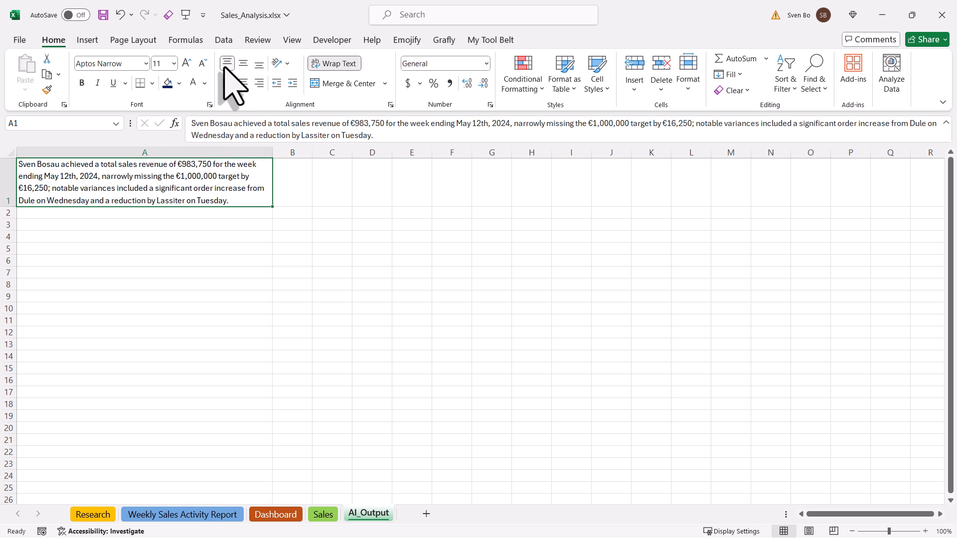
{"action": "left_click_drag", "start_coordinate": [384, 138], "coordinate": [190, 121]}
{"action": "key", "text": "ctrl+c"}
- Paste the AI sales summary over the prompt in the report's Comments cell J2
{"action": "left_click", "coordinate": [356, 224]}
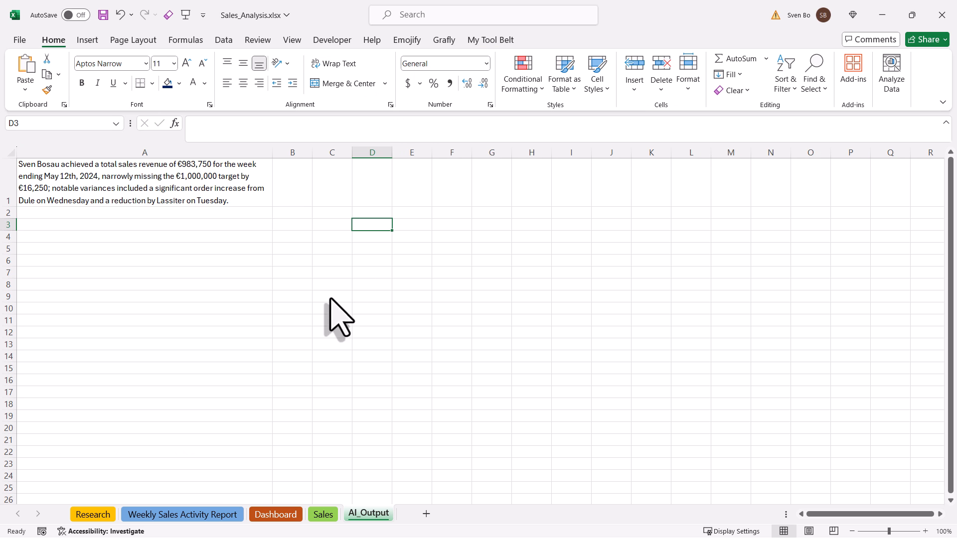
{"action": "left_click", "coordinate": [214, 516]}
{"action": "scroll", "coordinate": [876, 327], "scroll_direction": "up", "scroll_amount": 3}
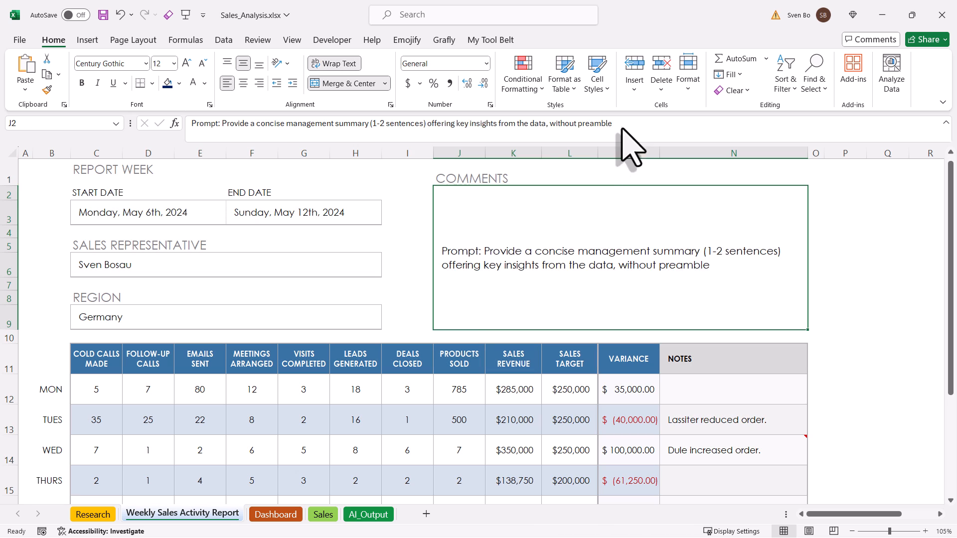
{"action": "left_click_drag", "start_coordinate": [614, 135], "coordinate": [178, 120]}
{"action": "key", "text": "ctrl+v"}
{"action": "key", "text": "Return"}
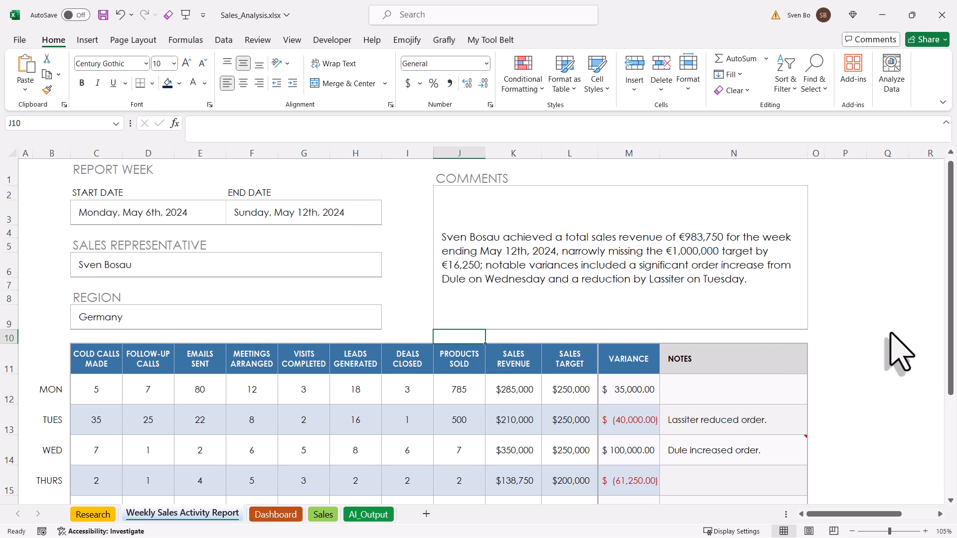
{"action": "left_click", "coordinate": [891, 334]}
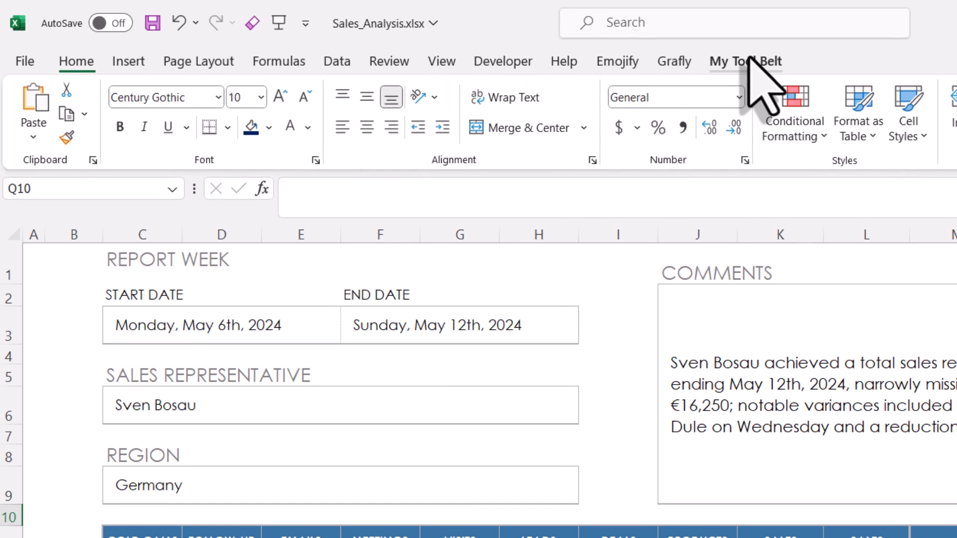
{"action": "left_click", "coordinate": [746, 61]}
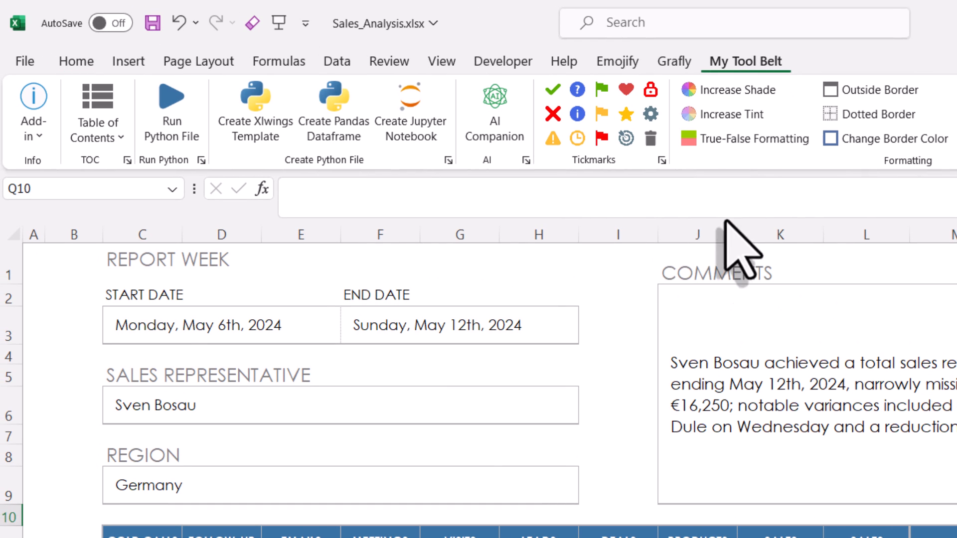
{"action": "left_click", "coordinate": [526, 161]}
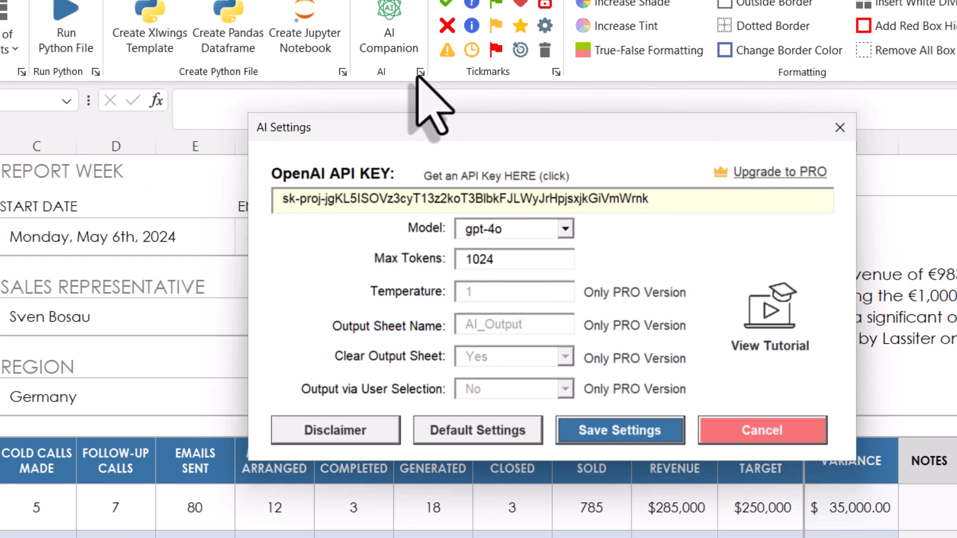
{"action": "left_click", "coordinate": [565, 230]}
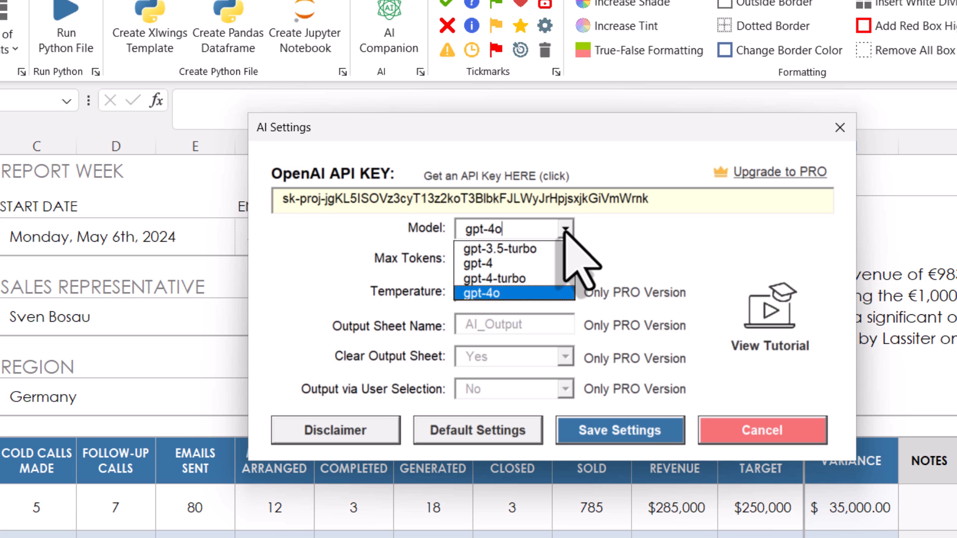
{"action": "left_click", "coordinate": [565, 230]}
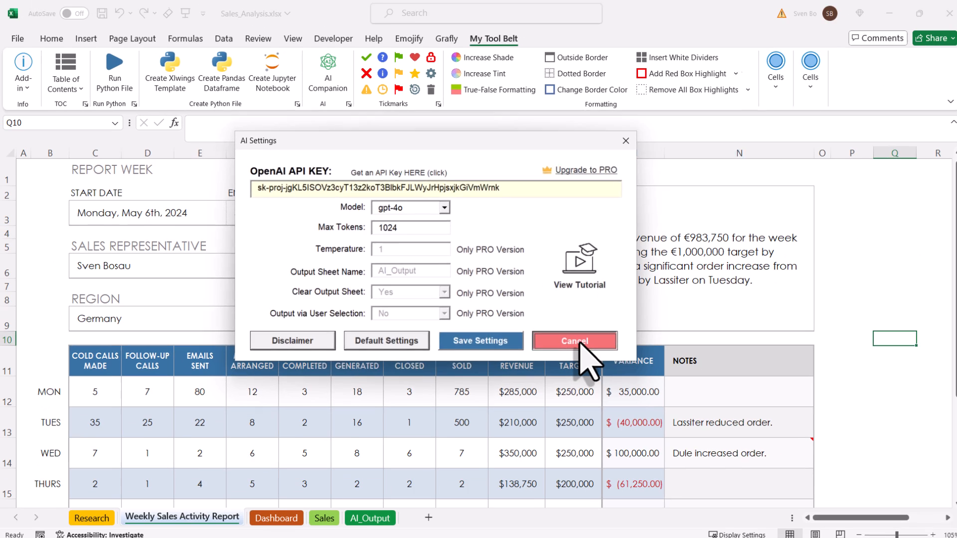
{"action": "left_click", "coordinate": [762, 431]}
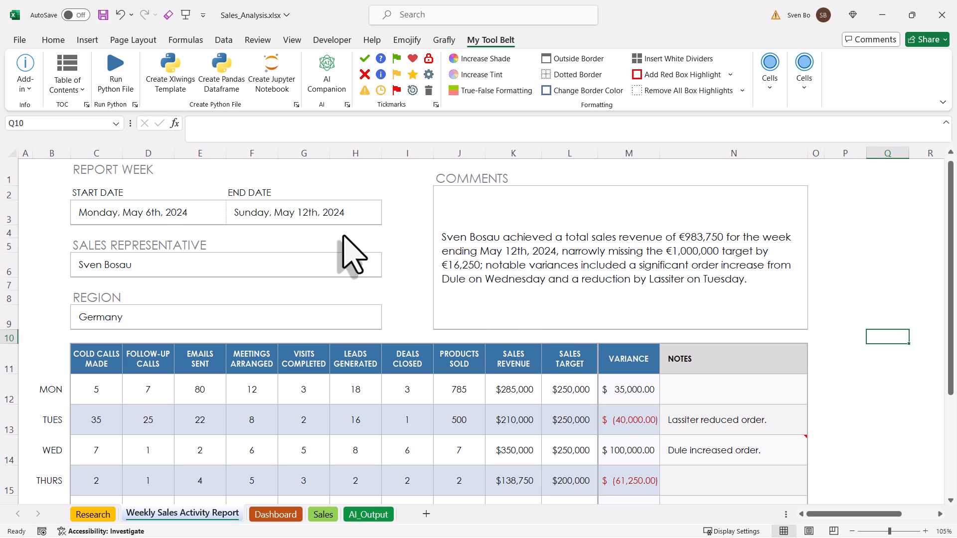
- Generate a Contents sheet, jump to Dashboard and back, then try a red box highlight on K14
{"action": "left_click", "coordinate": [67, 67]}
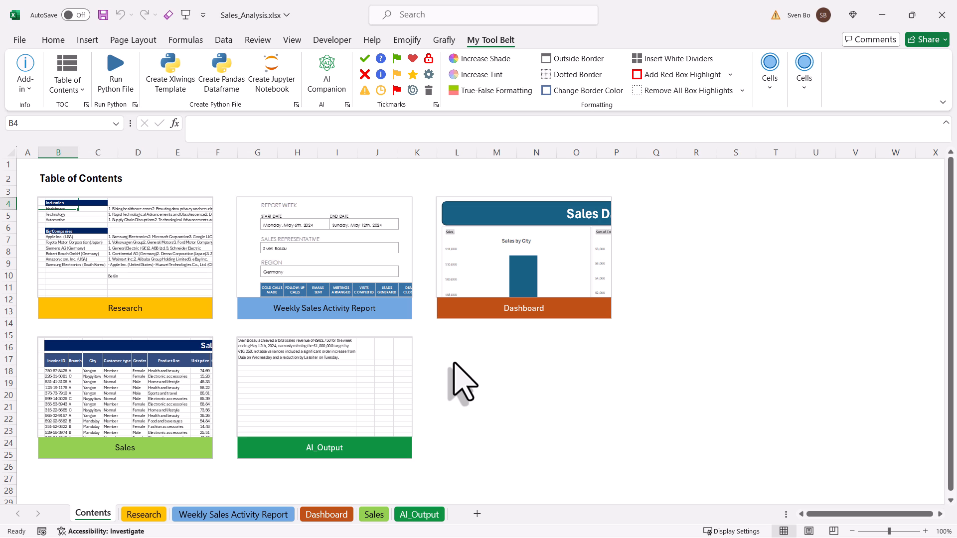
{"action": "left_click", "coordinate": [559, 273]}
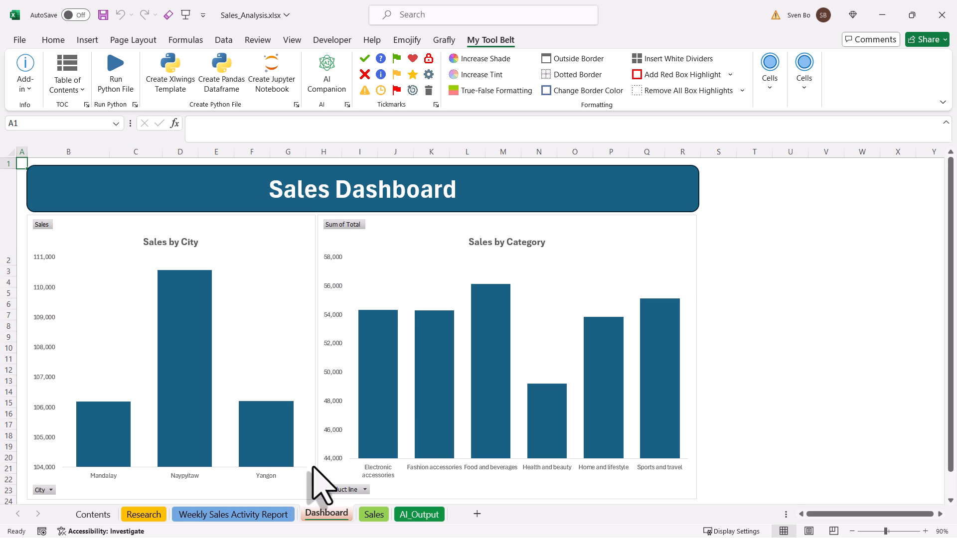
{"action": "left_click", "coordinate": [258, 516]}
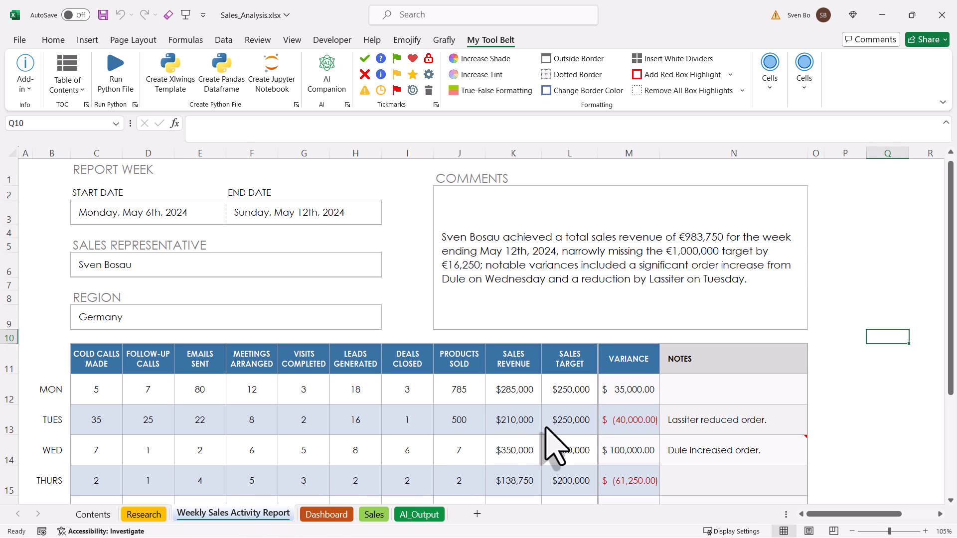
{"action": "left_click", "coordinate": [526, 440]}
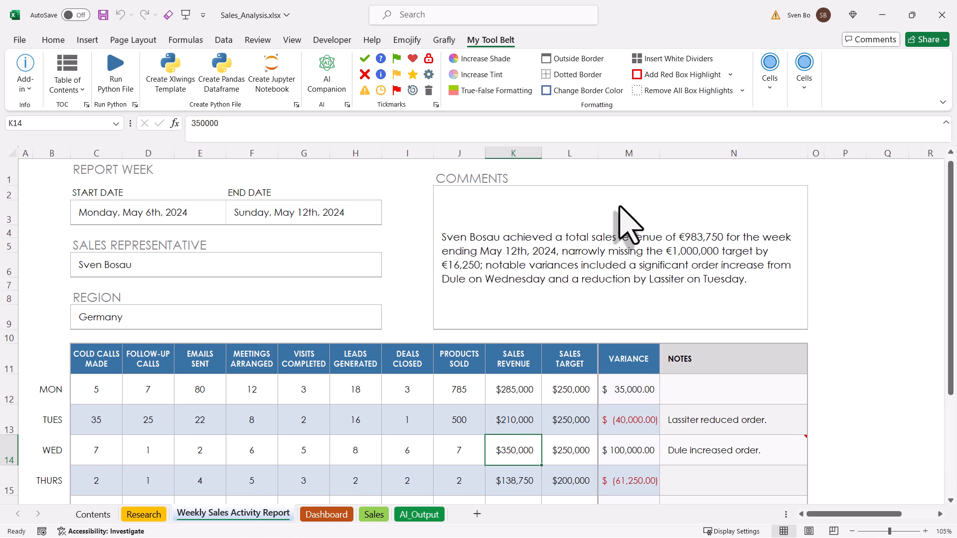
{"action": "left_click", "coordinate": [682, 77]}
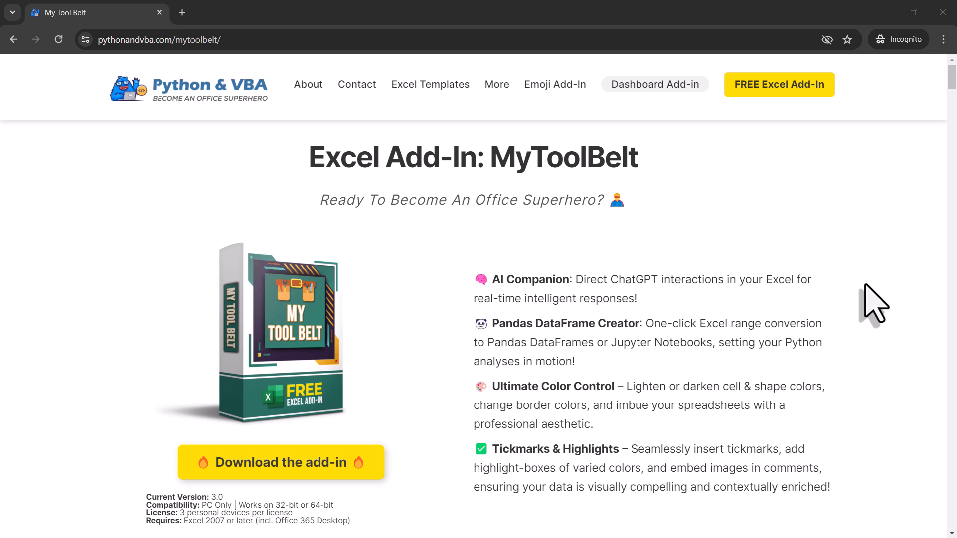
- Scroll the My Tool Belt page and choose the free version download
{"action": "scroll", "coordinate": [872, 303], "scroll_direction": "down", "scroll_amount": 8}
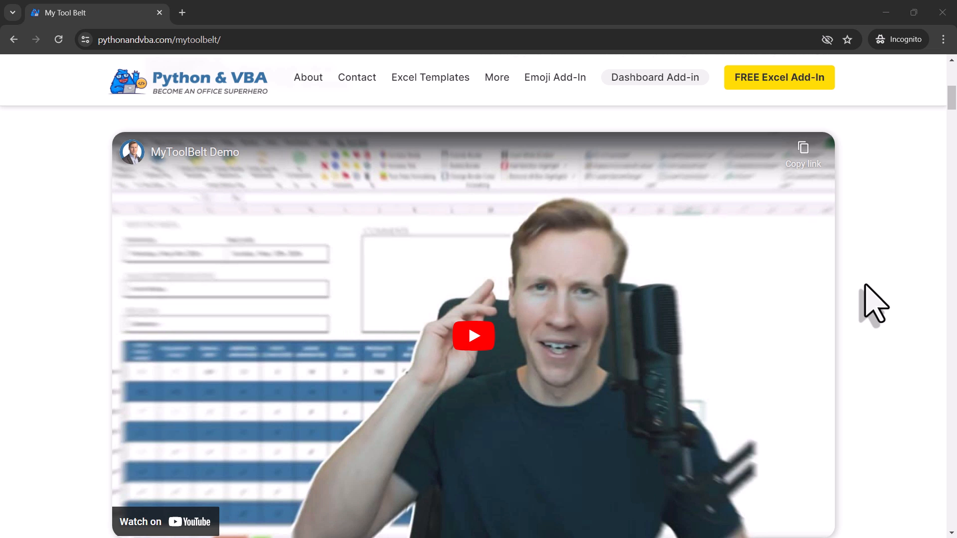
{"action": "scroll", "coordinate": [872, 303], "scroll_direction": "down", "scroll_amount": 17}
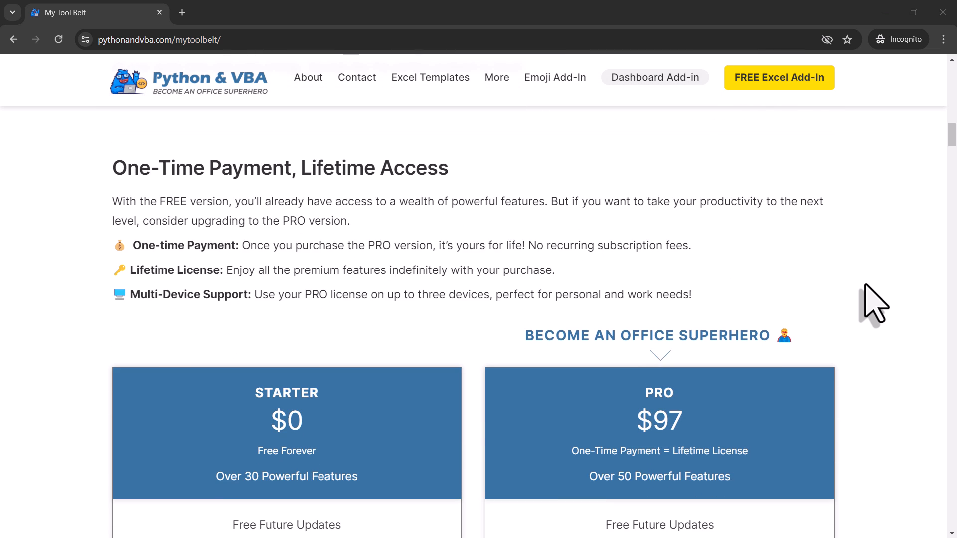
{"action": "scroll", "coordinate": [874, 303], "scroll_direction": "down", "scroll_amount": 8}
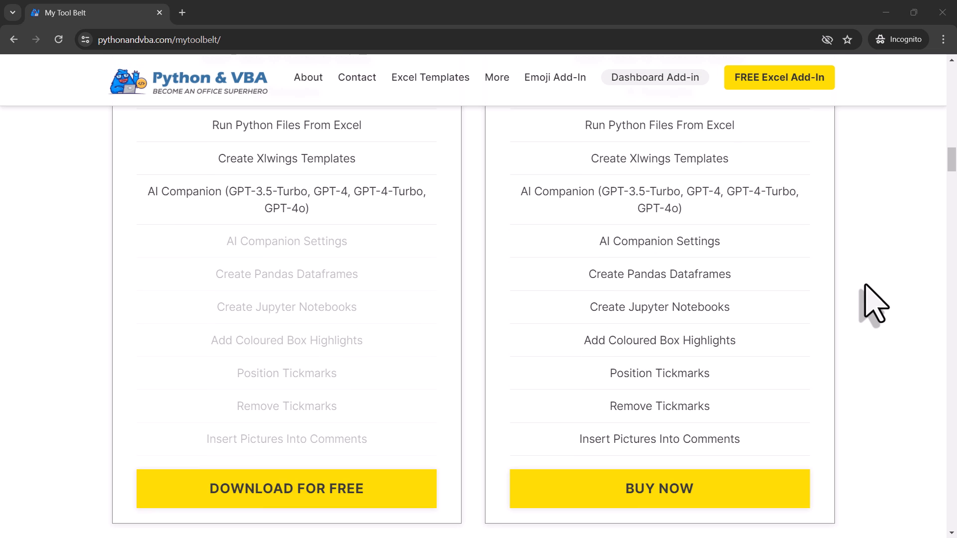
{"action": "left_click", "coordinate": [338, 493]}
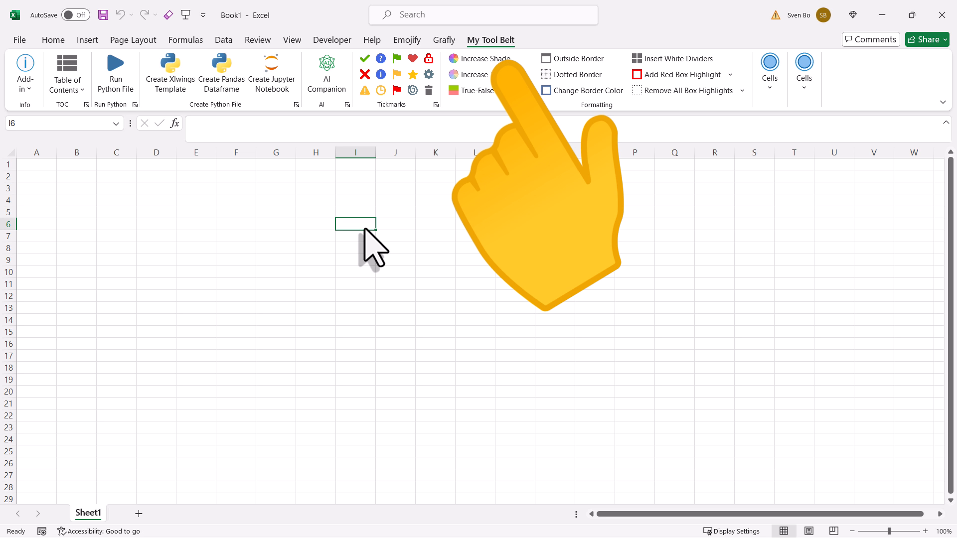
- Enter =ToolBelt_AskAI("test") in I6, then follow the AI Settings link for an OpenAI API key
{"action": "type", "text": "=ask"}
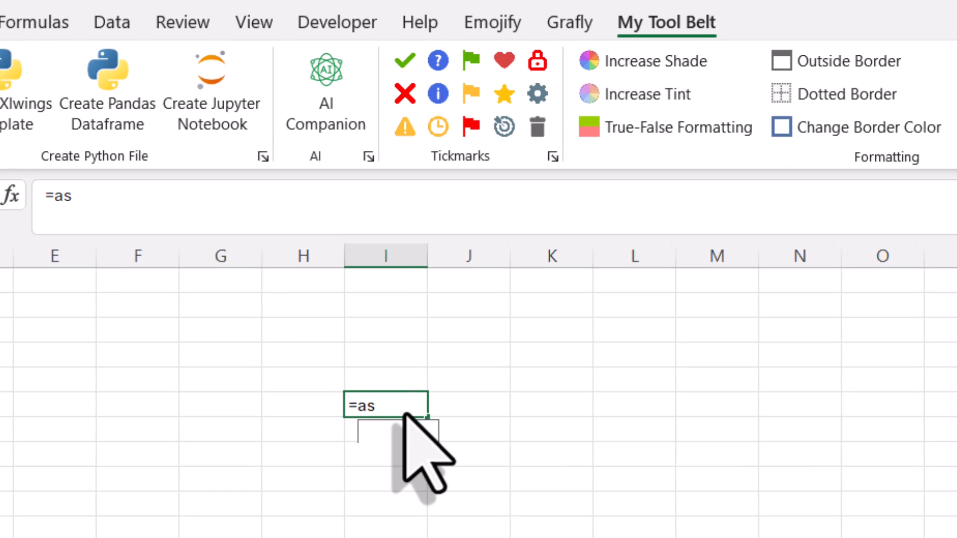
{"action": "key", "text": "Tab"}
{"action": "type", "text": "\"test"}
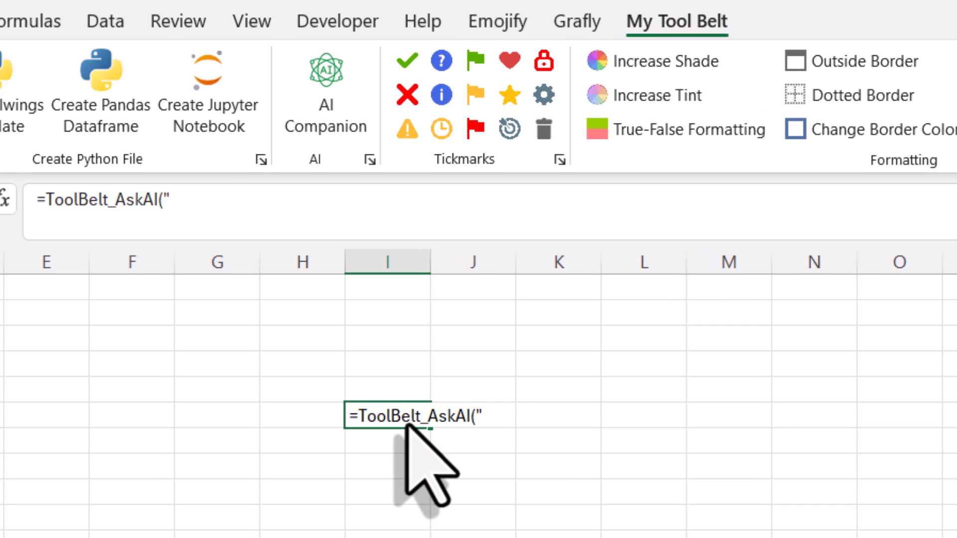
{"action": "type", "text": "\")"}
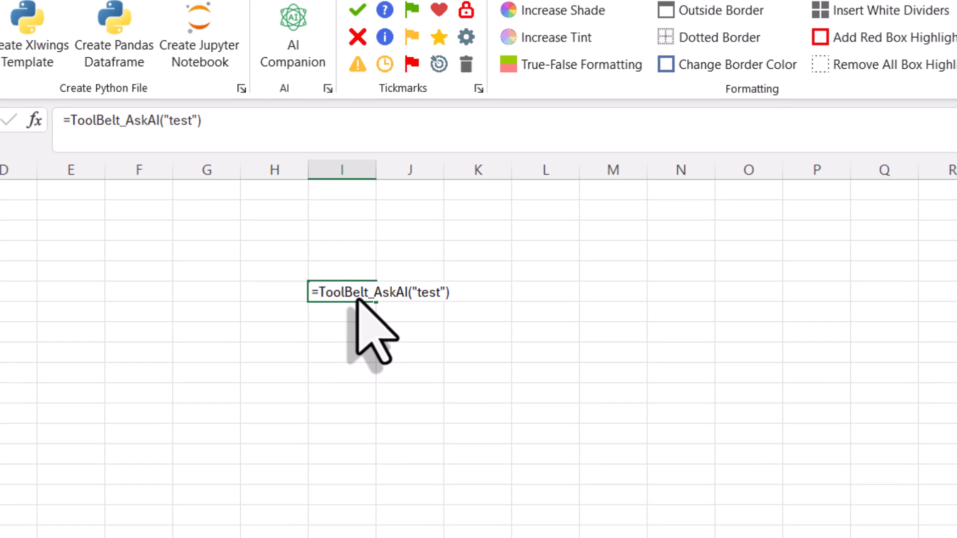
{"action": "key", "text": "Return"}
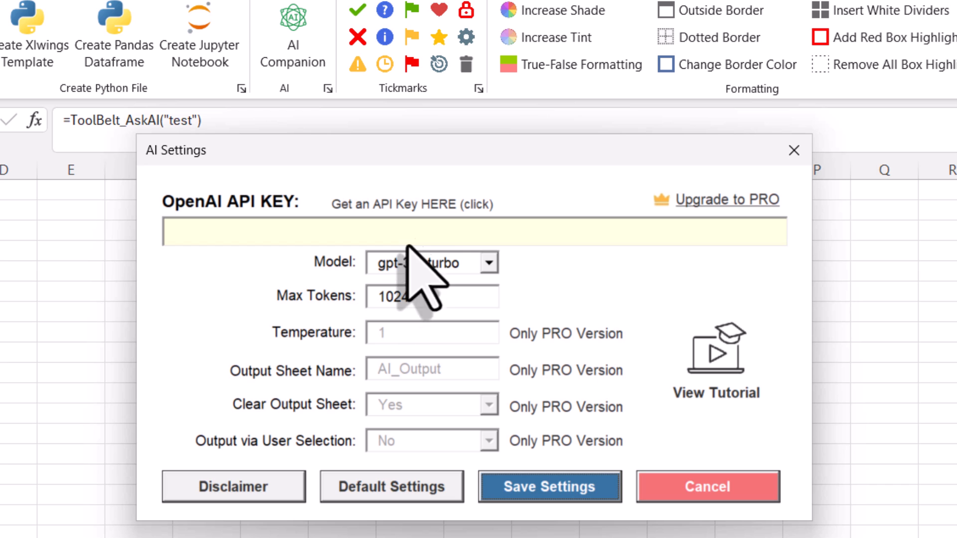
{"action": "left_click", "coordinate": [423, 209]}
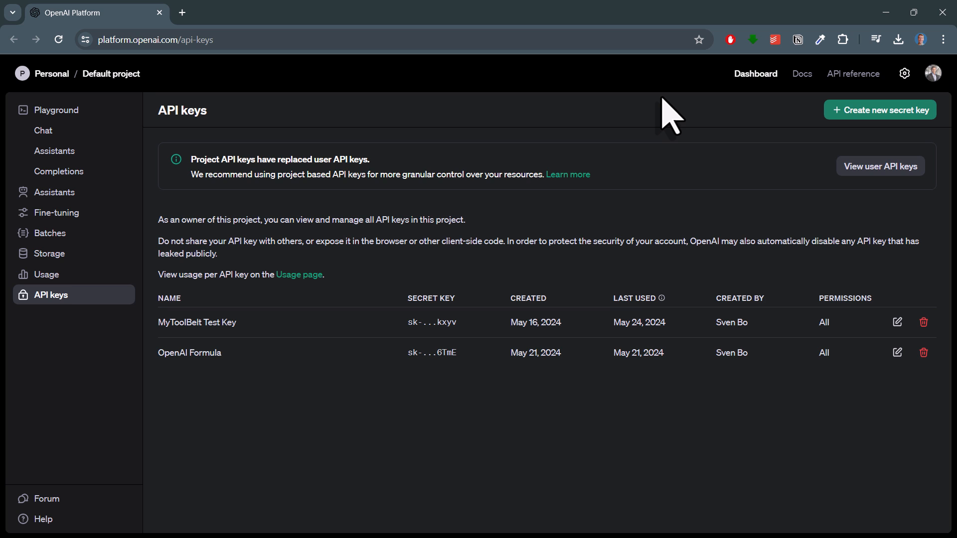
{"action": "left_click", "coordinate": [905, 74]}
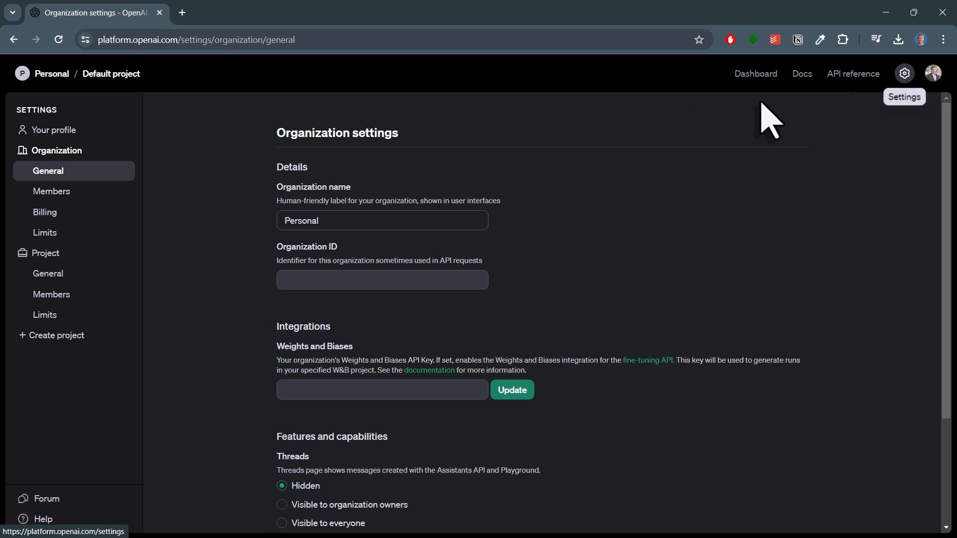
{"action": "left_click", "coordinate": [98, 214]}
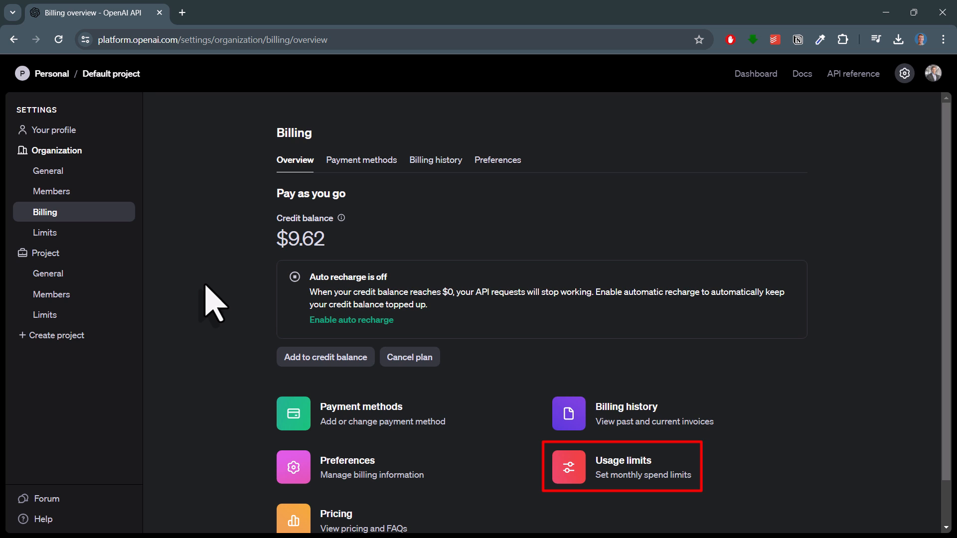
{"action": "left_click", "coordinate": [754, 80]}
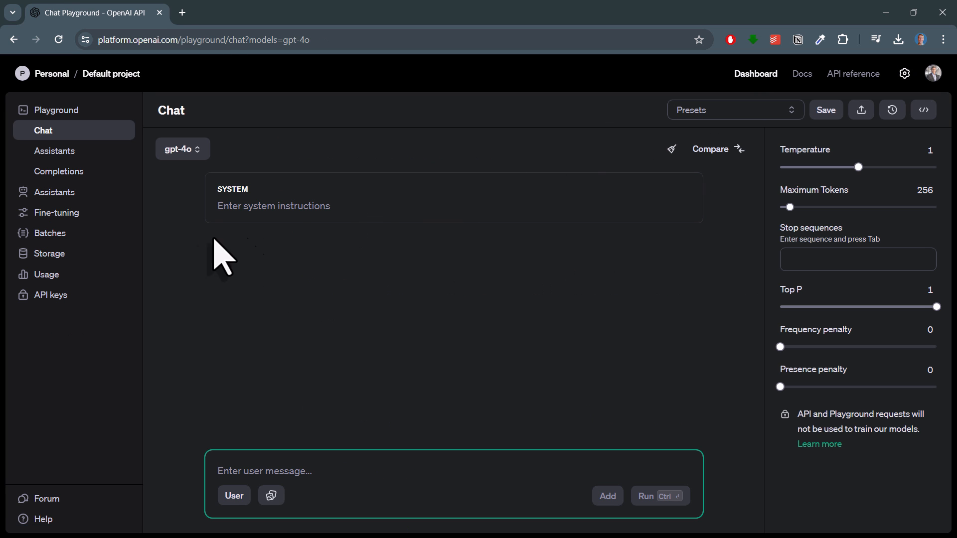
{"action": "left_click", "coordinate": [56, 295]}
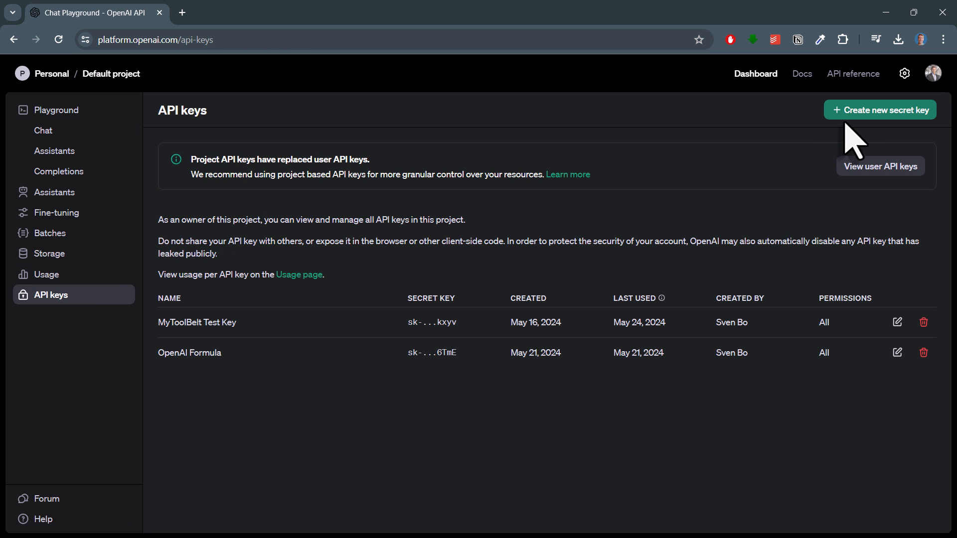
- Create an OpenAI secret key named MyToolBelt and copy its value
{"action": "left_click", "coordinate": [872, 115]}
{"action": "type", "text": "MyT"}
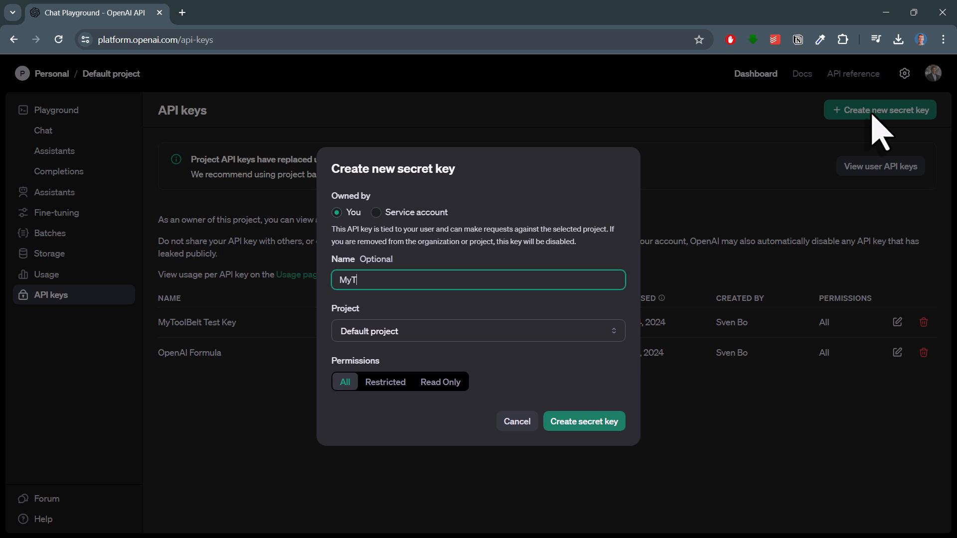
{"action": "type", "text": "oolBelt"}
{"action": "left_click", "coordinate": [586, 427]}
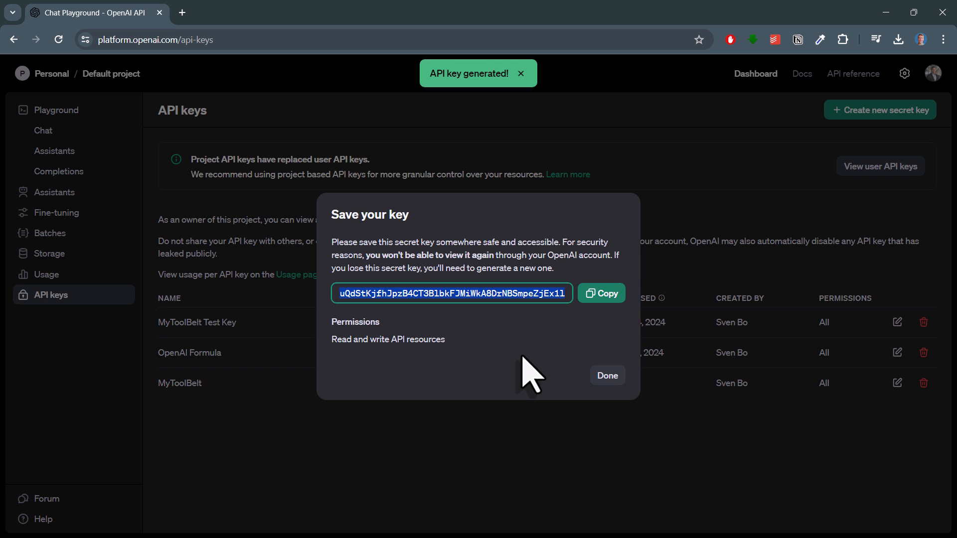
{"action": "left_click", "coordinate": [599, 295]}
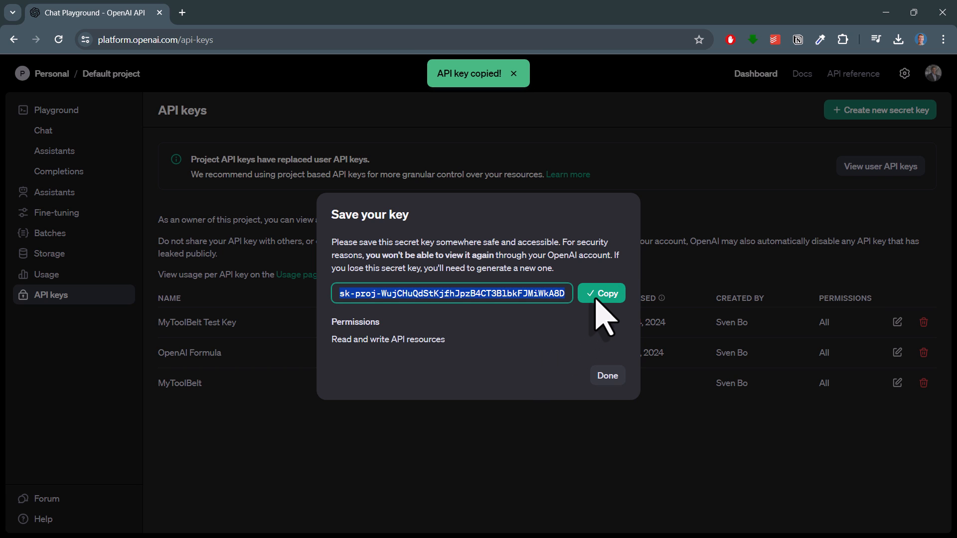
- Paste the new API key into the add-in's AI Settings, choose gpt-4o, and save
{"action": "left_click", "coordinate": [886, 13]}
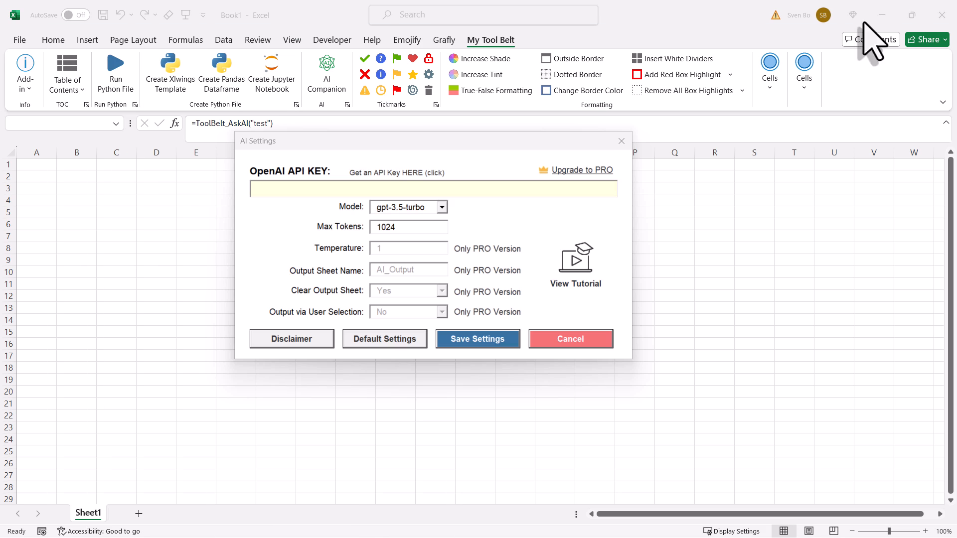
{"action": "left_click", "coordinate": [421, 189]}
{"action": "key", "text": "ctrl+v"}
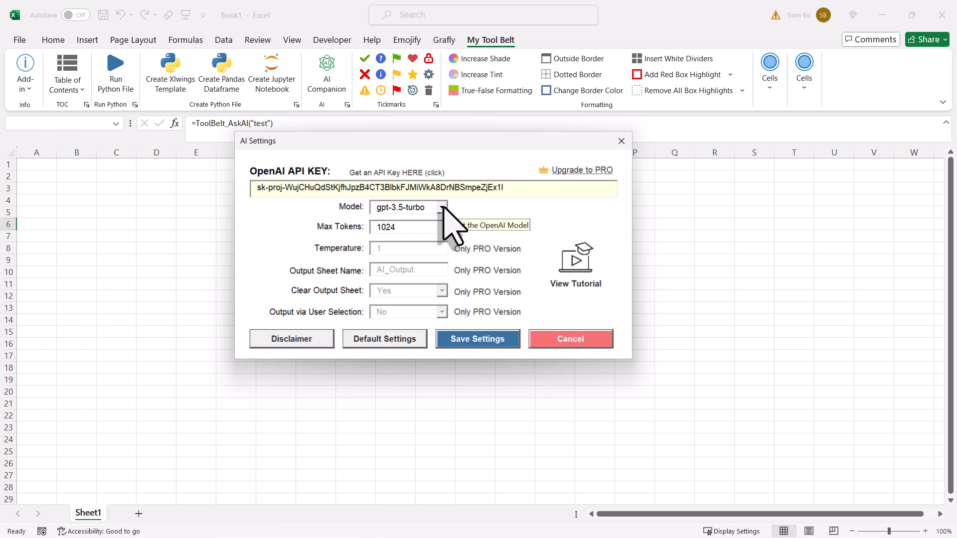
{"action": "left_click", "coordinate": [441, 206]}
{"action": "left_click", "coordinate": [427, 250]}
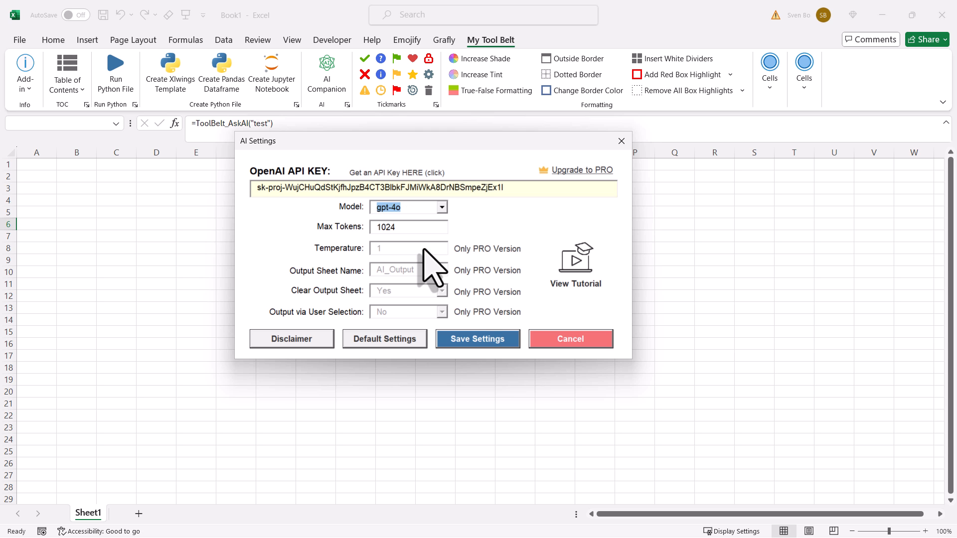
{"action": "left_click", "coordinate": [477, 340]}
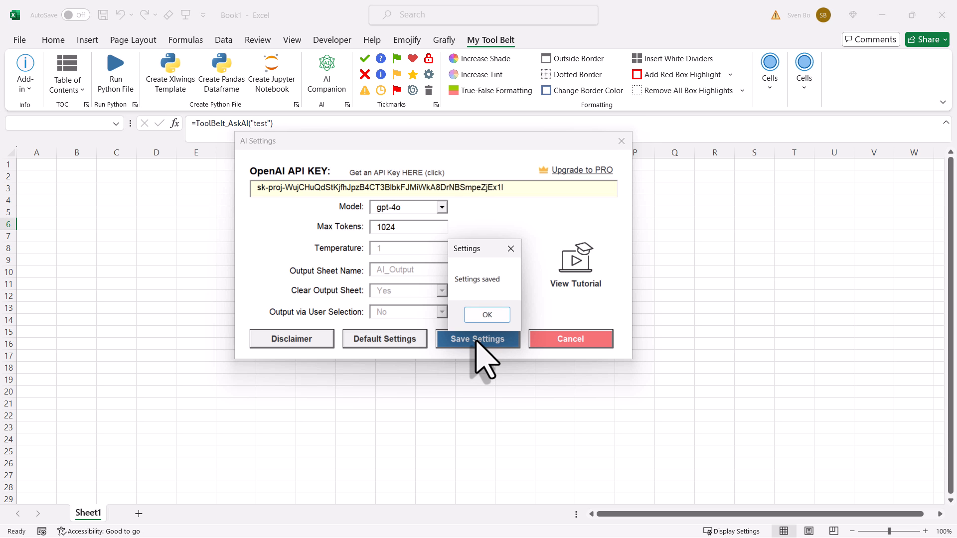
{"action": "left_click", "coordinate": [485, 315]}
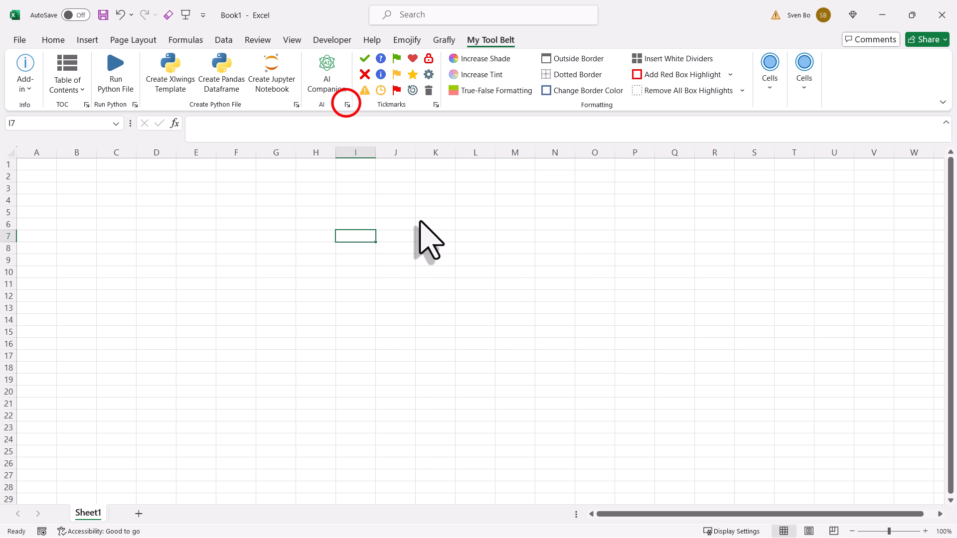
- Enter =ToolBelt_AskAI("Capital of Germany") in I7 and permanently accept the AI disclaimer
{"action": "left_click", "coordinate": [347, 105]}
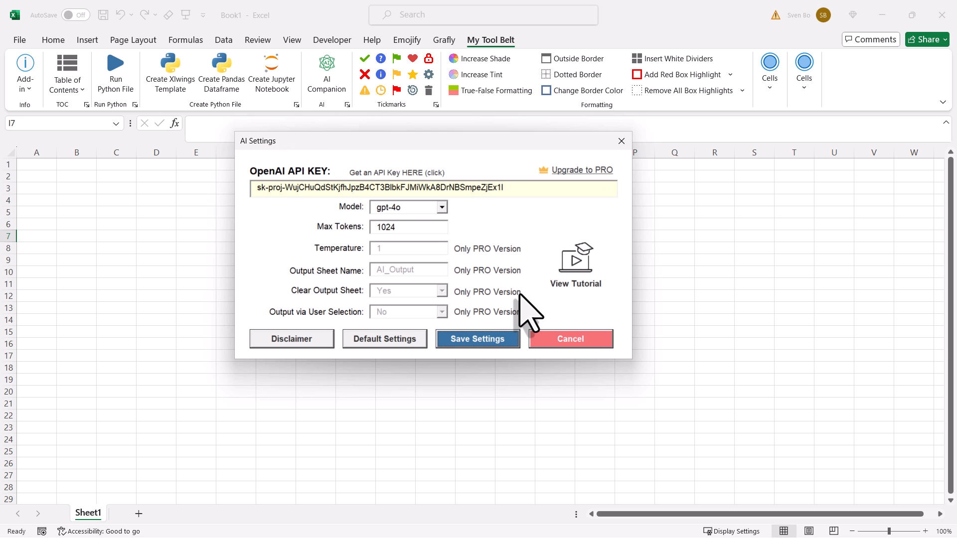
{"action": "left_click", "coordinate": [554, 343]}
{"action": "type", "text": "="}
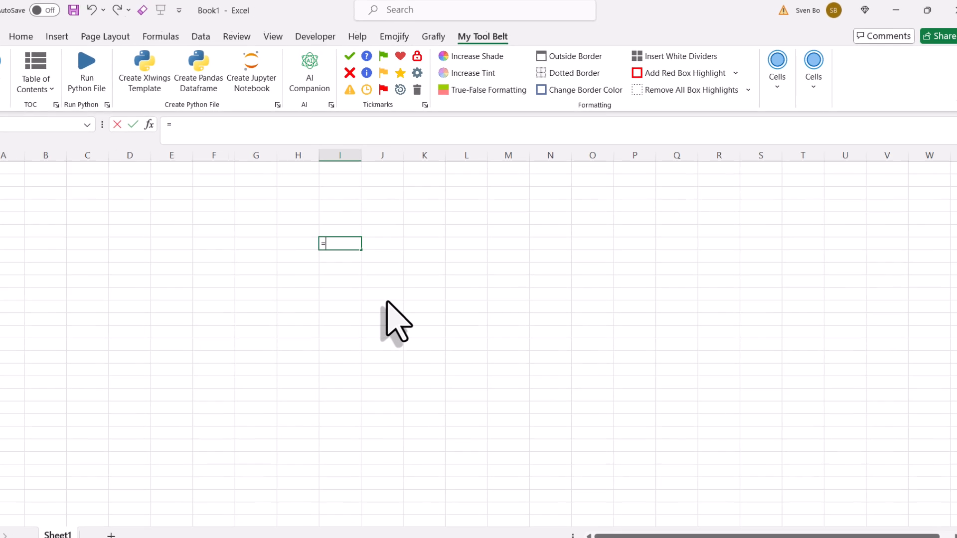
{"action": "type", "text": "ask"}
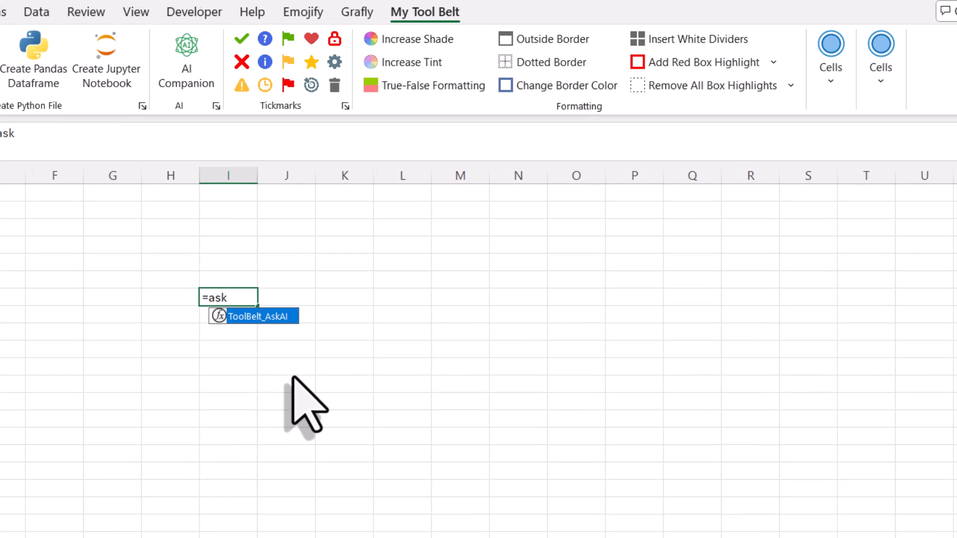
{"action": "key", "text": "Tab"}
{"action": "type", "text": "\"Capital of Germany"}
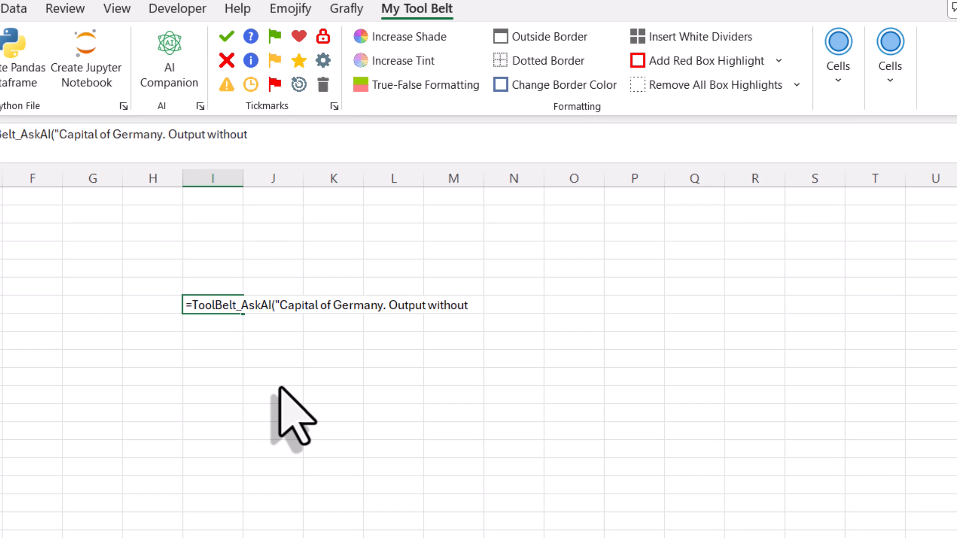
{"action": "type", "text": "\")"}
{"action": "key", "text": "Return"}
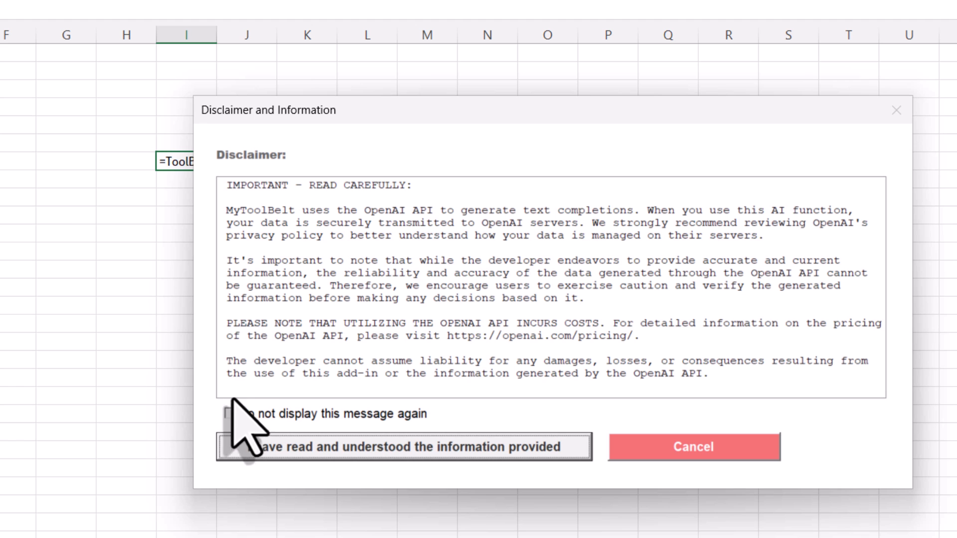
{"action": "left_click", "coordinate": [230, 414]}
{"action": "left_click", "coordinate": [260, 453]}
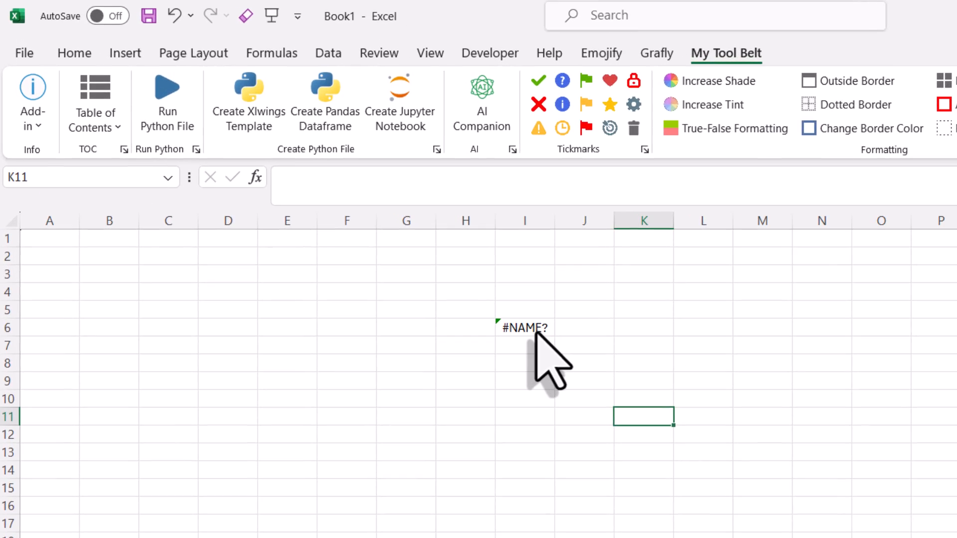
- Inspect the #NAME? formula =ToolBelt_AskAI("test") in I6, then bring up the add-in's help options
{"action": "left_click", "coordinate": [535, 331]}
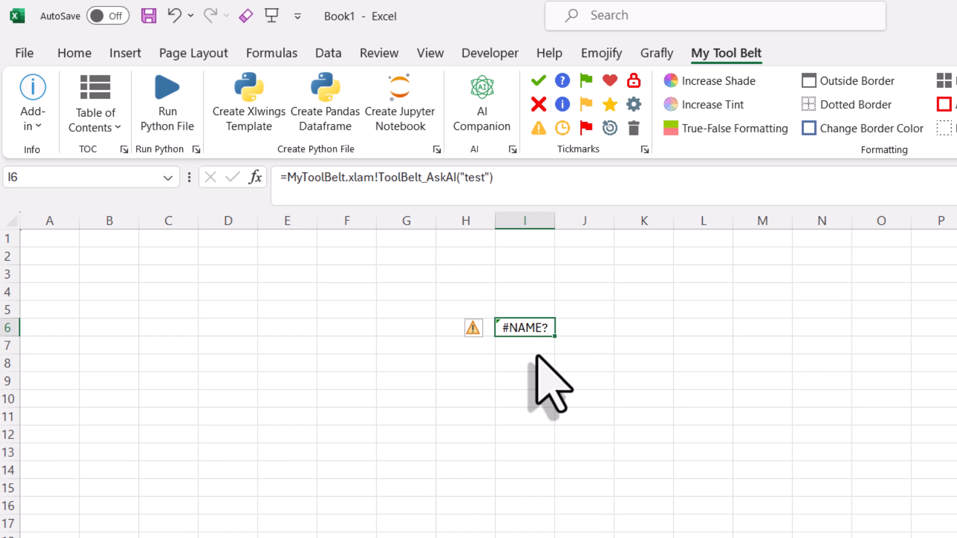
{"action": "key", "text": "Down"}
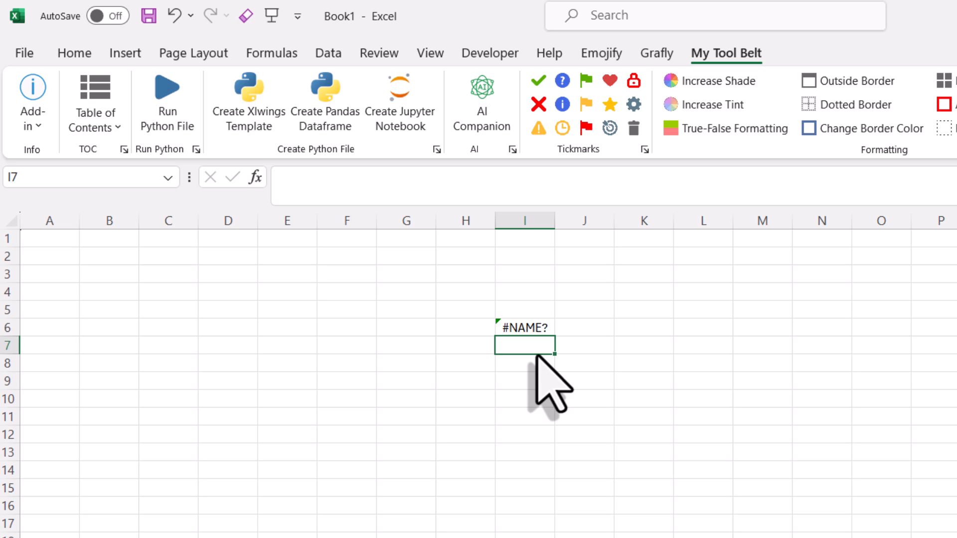
{"action": "left_click", "coordinate": [35, 125]}
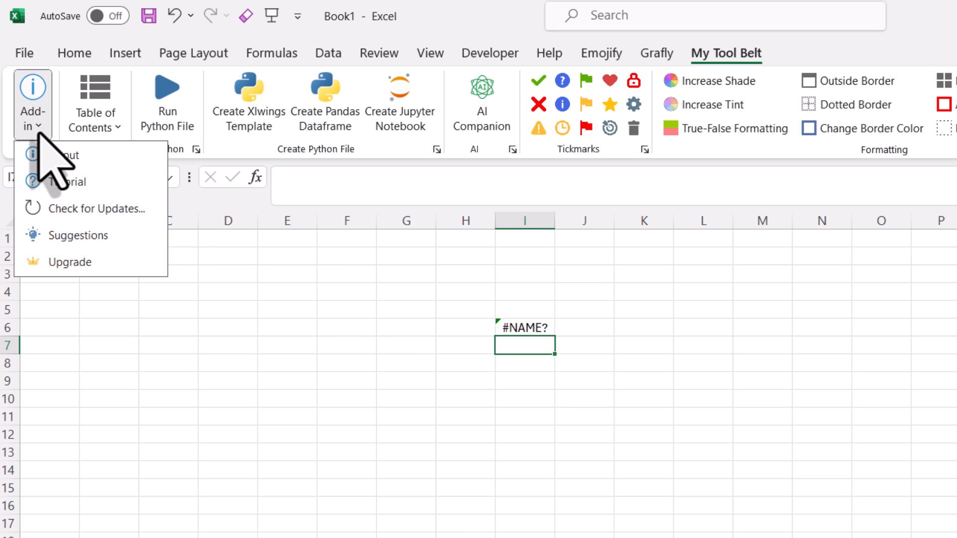
- Download the latest add-in update as My_Tool_Belt_v3.0.zip and dismiss the completion message
{"action": "left_click", "coordinate": [65, 209]}
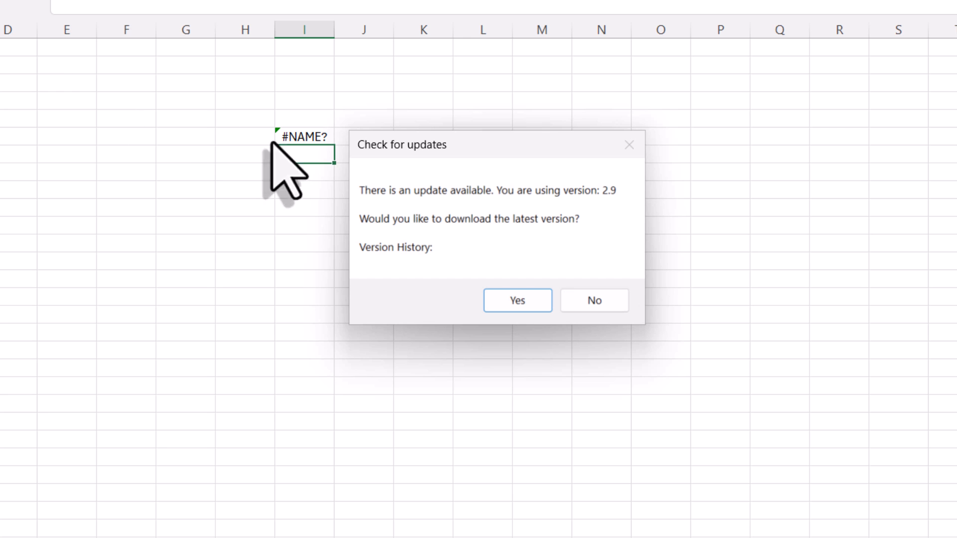
{"action": "left_click", "coordinate": [518, 301]}
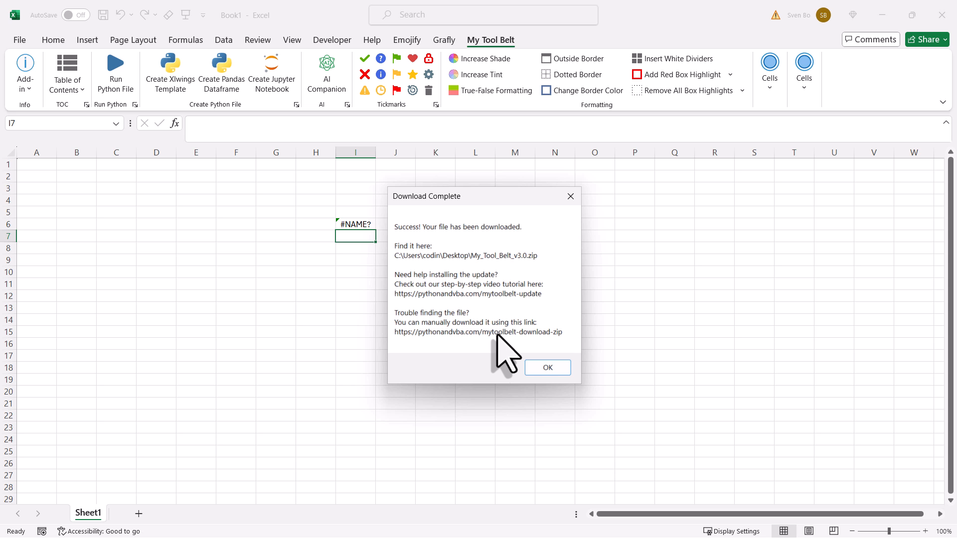
{"action": "left_click", "coordinate": [534, 367]}
{"action": "left_click", "coordinate": [535, 369]}
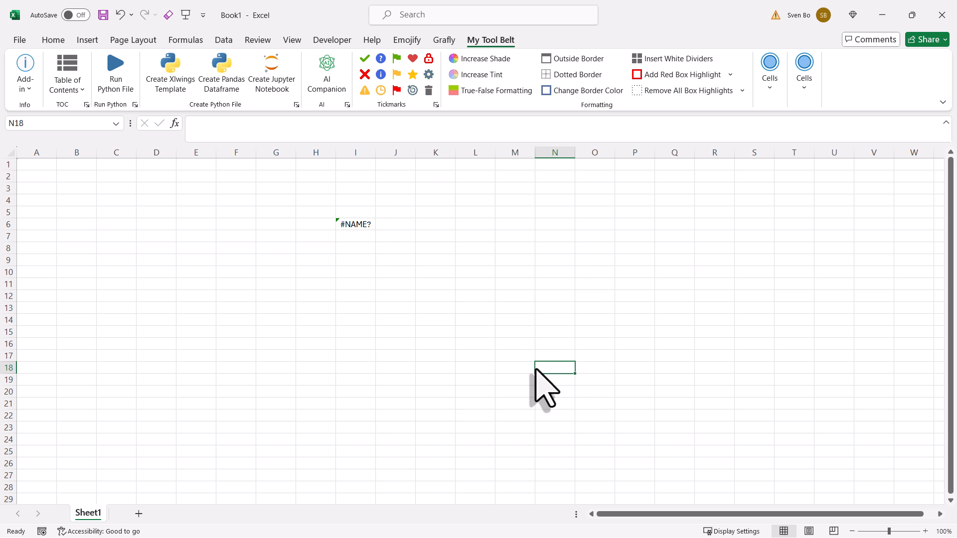